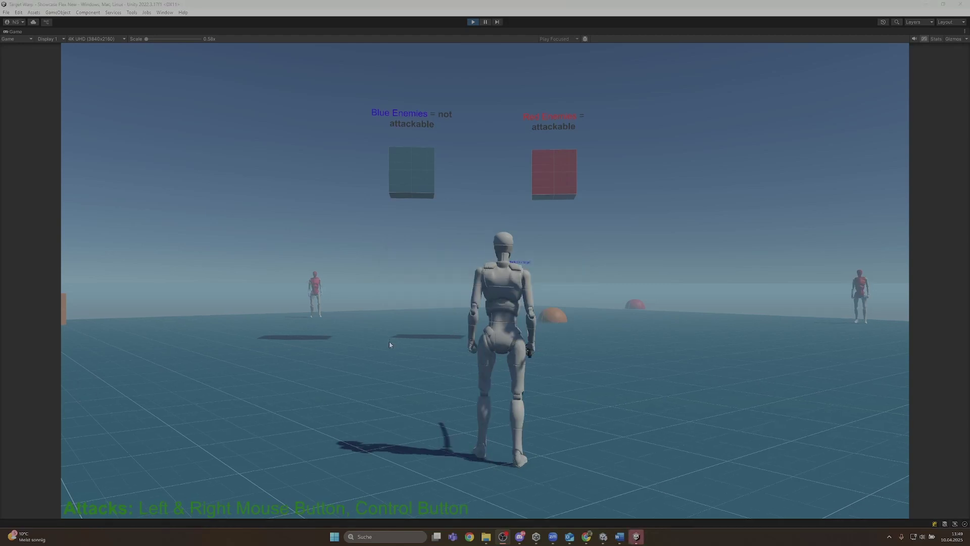
# - Play-test the katana attacks on red enemies in the running showcase scene and stop play mode
pyautogui.click(407, 342)
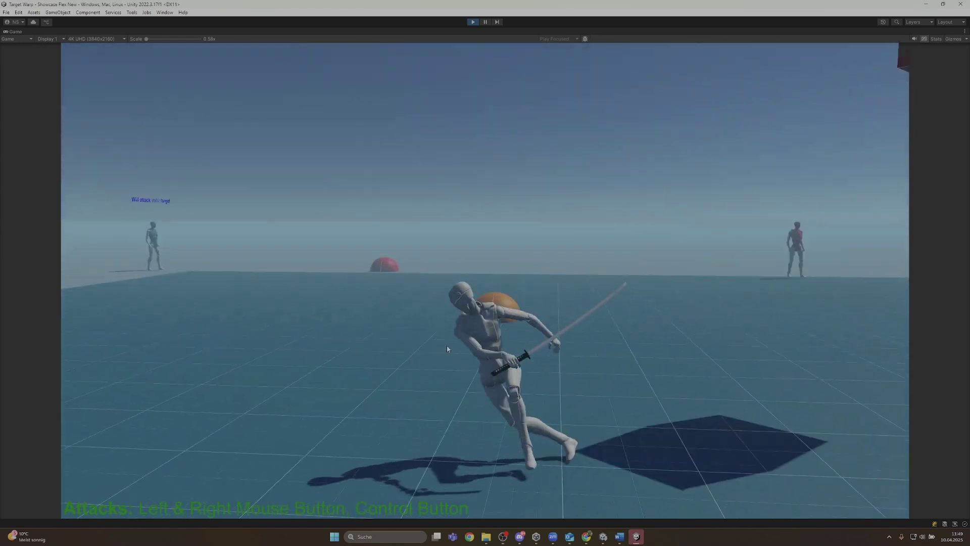
pyautogui.press('w')
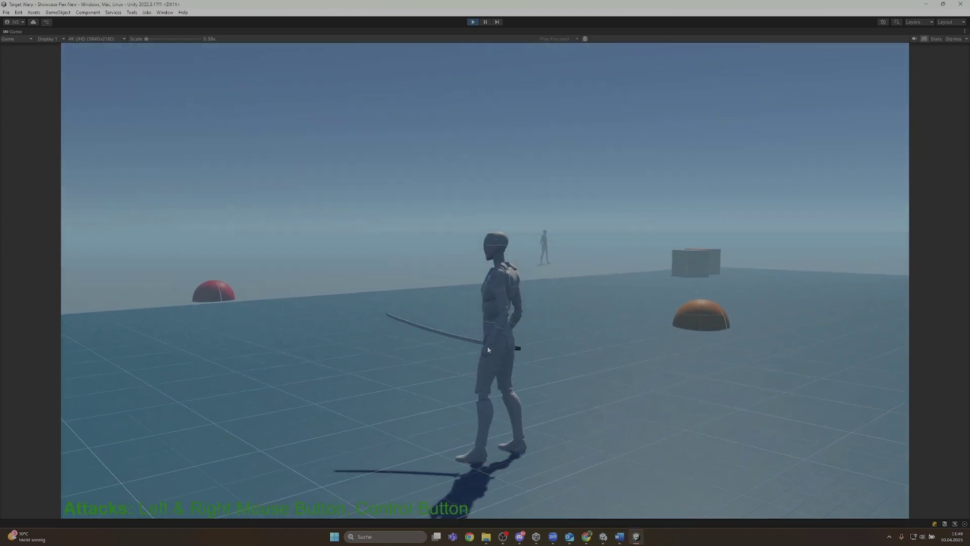
pyautogui.click(487, 346)
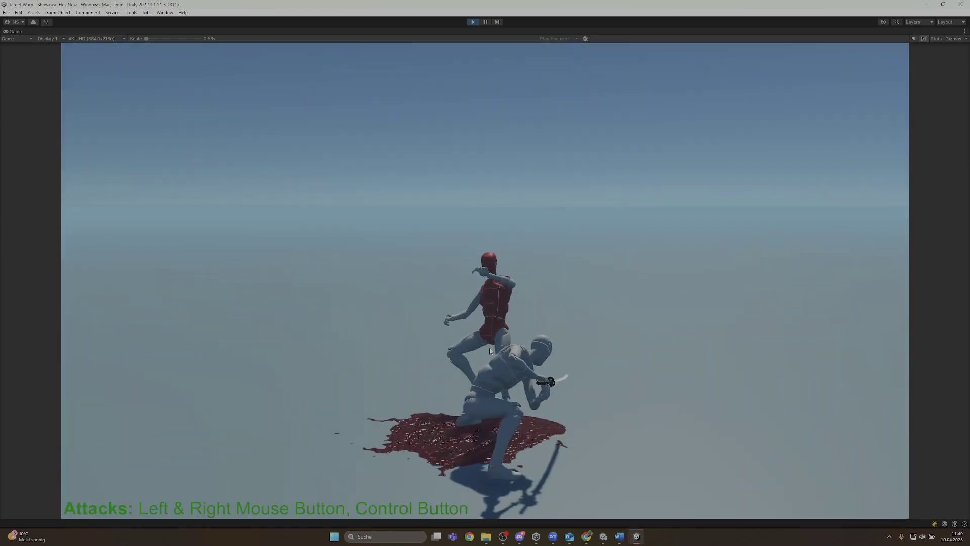
pyautogui.click(489, 347)
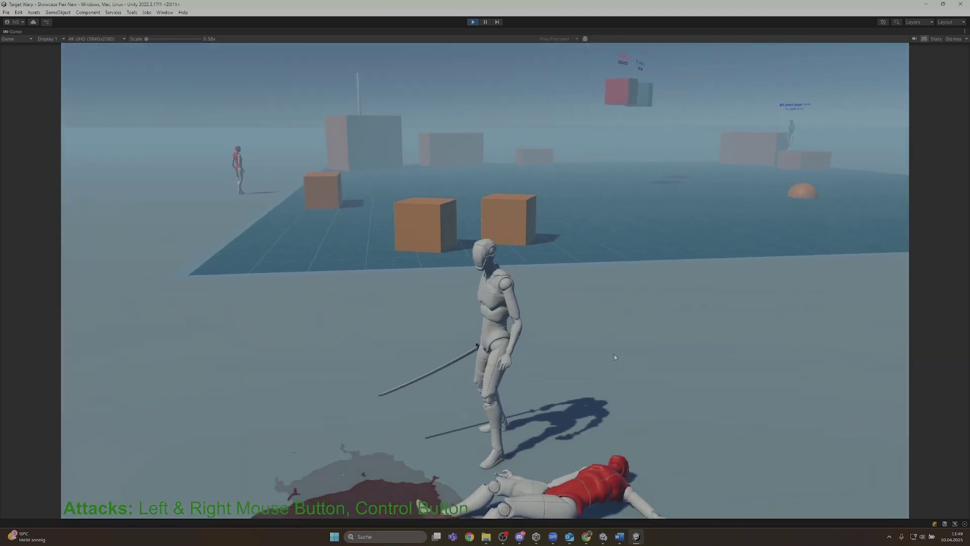
pyautogui.click(599, 352)
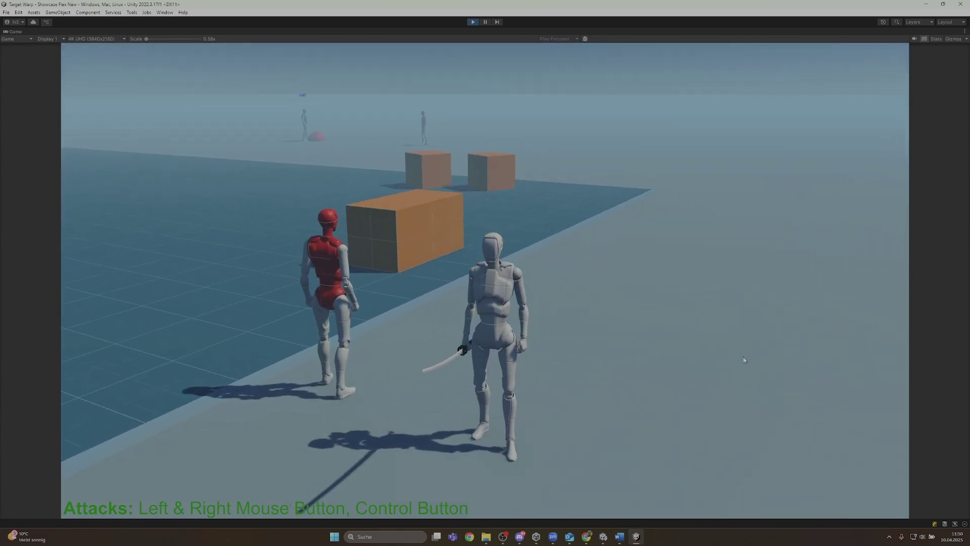
pyautogui.click(744, 357)
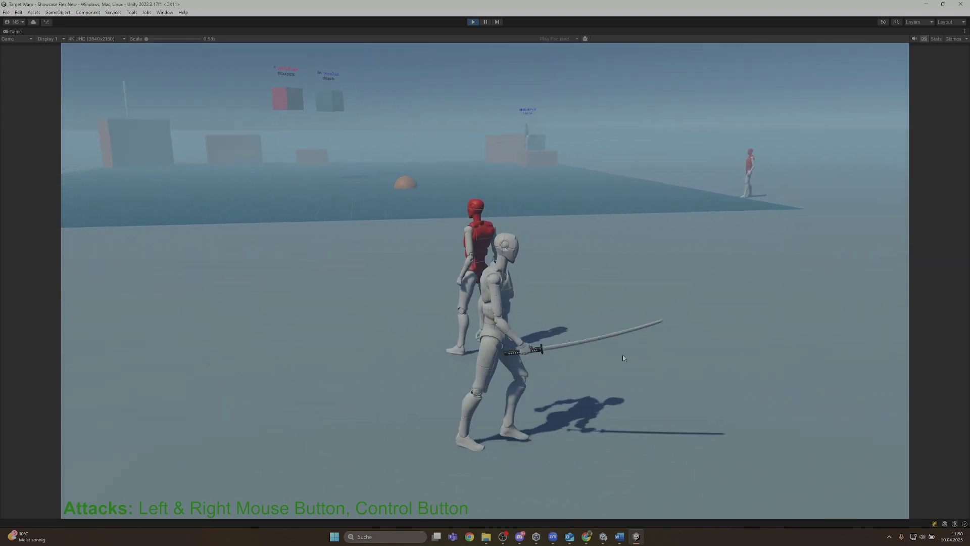
pyautogui.click(606, 354)
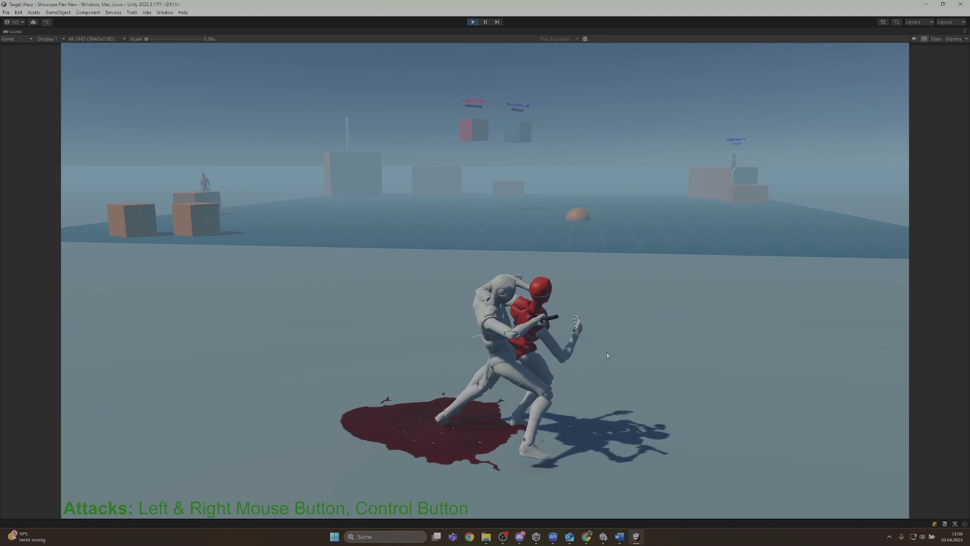
pyautogui.hotkey('ctrl', 'p')
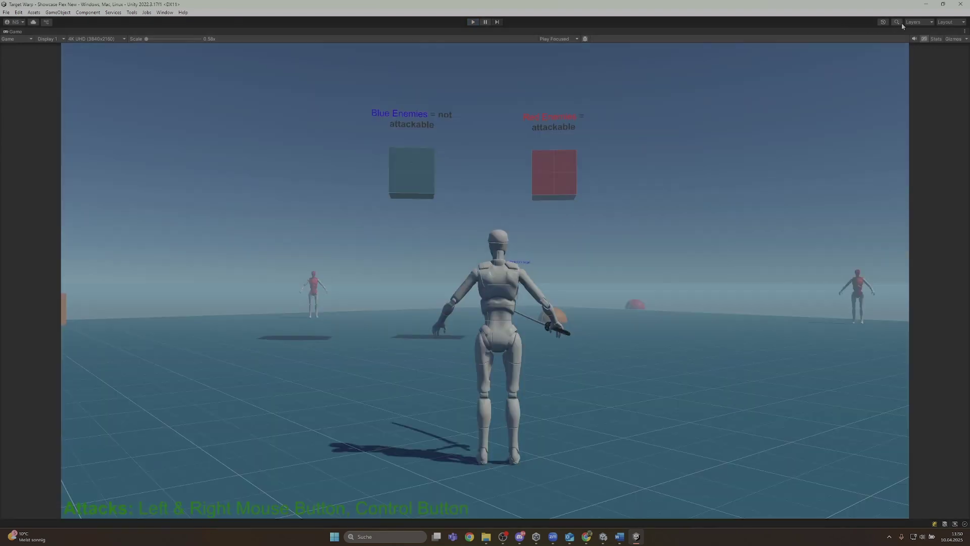
# - Leave the showcase project and look around the Targetwarp Example scene in the TargetWarp-Test project, narrowing the Inspector area
pyautogui.click(963, 3)
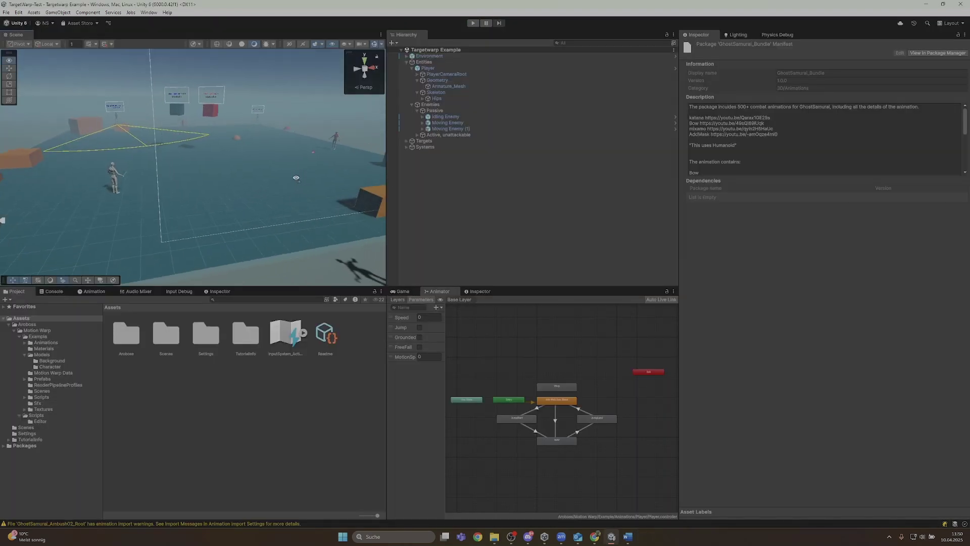
pyautogui.moveTo(349, 186); pyautogui.dragTo(57, 162, button='right')
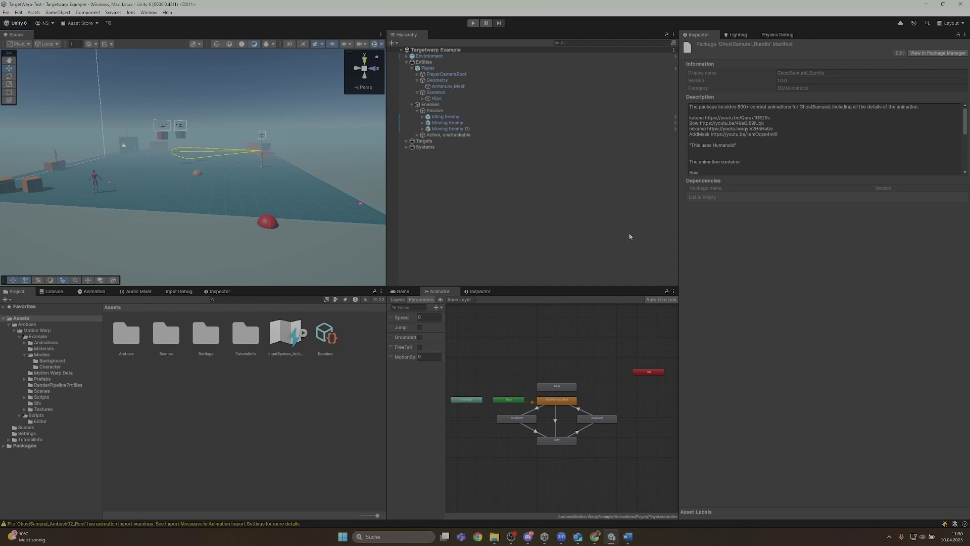
pyautogui.moveTo(679, 232); pyautogui.dragTo(740, 238)
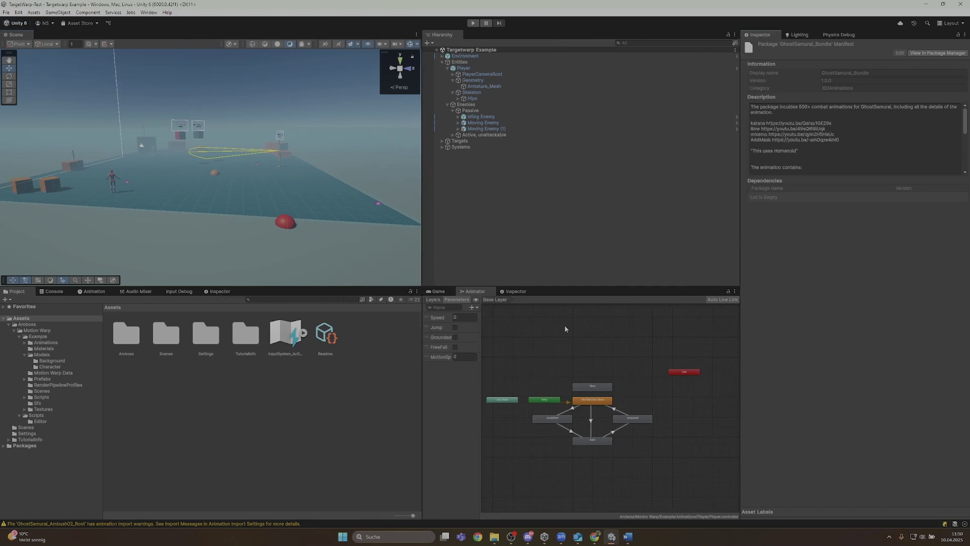
# - Switch to the Asset Store in Chrome and browse the search results for "finisher" animation packs
pyautogui.click(595, 536)
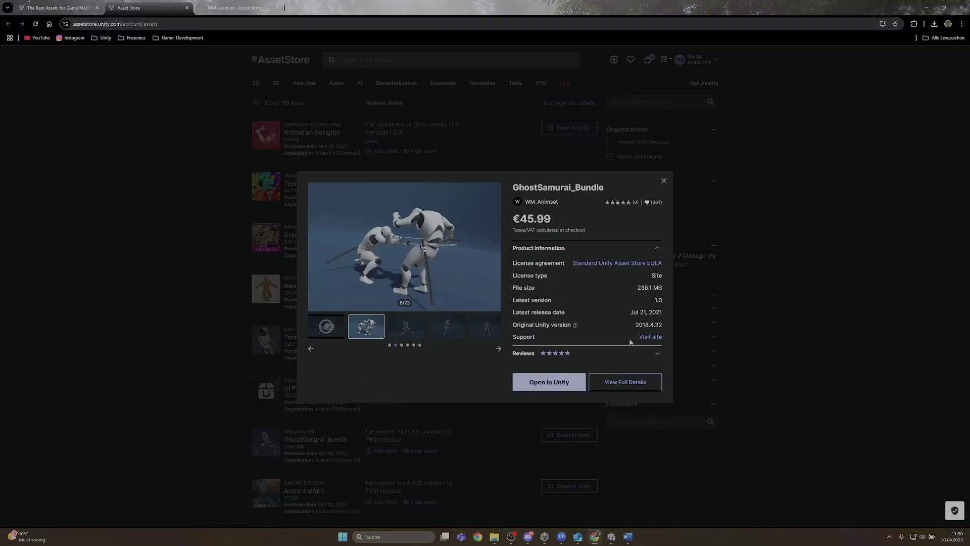
pyautogui.moveTo(494, 247)
pyautogui.click(55, 7)
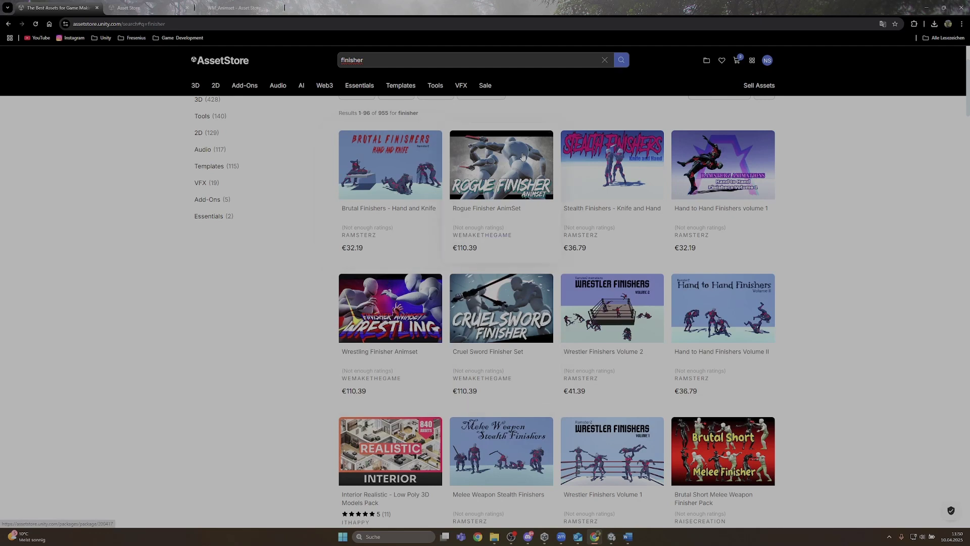
pyautogui.scroll(-8, 722, 173)
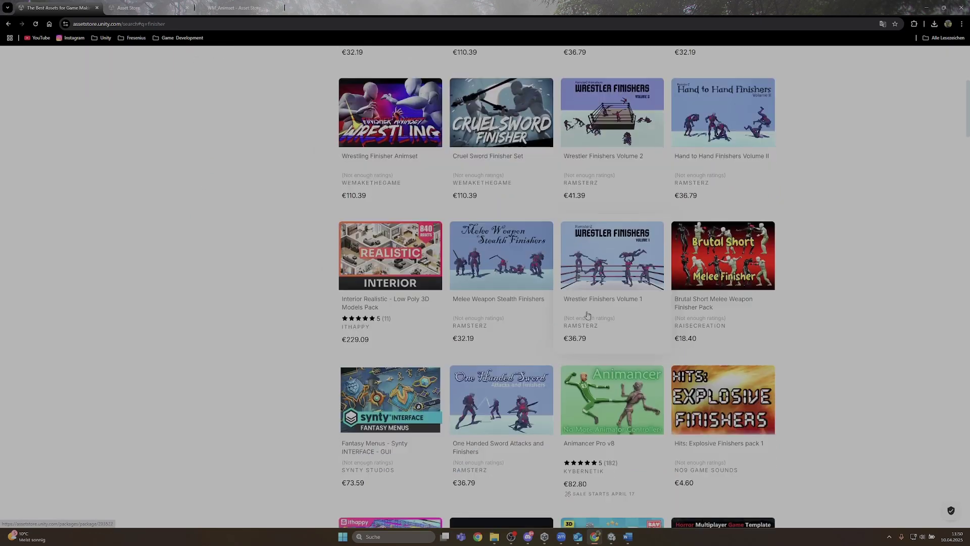
pyautogui.scroll(-2, 504, 276)
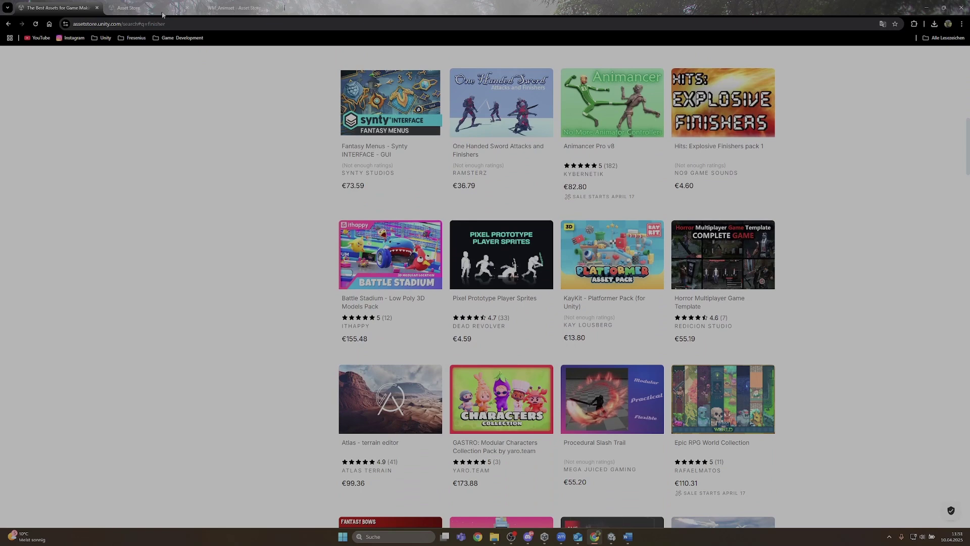
# - Browse the WM_Animset publisher's asset page, including the quick looks of Lucy and Knight_Zweihander
pyautogui.click(214, 7)
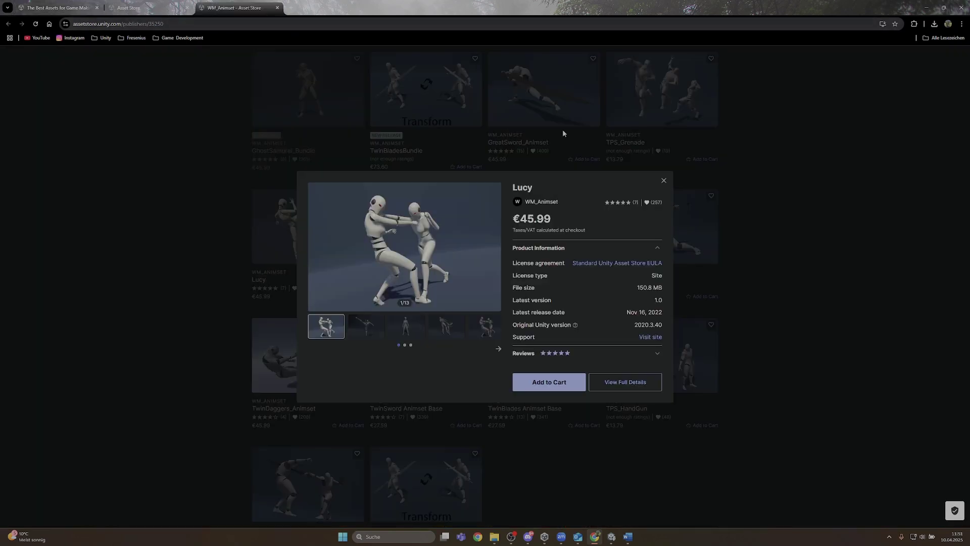
pyautogui.click(664, 180)
pyautogui.scroll(6, 448, 184)
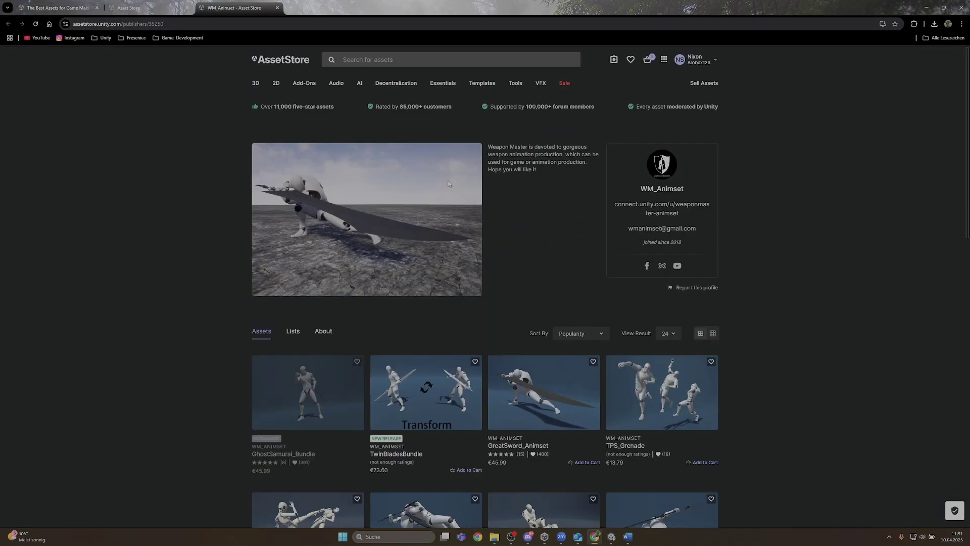
pyautogui.scroll(-5, 530, 234)
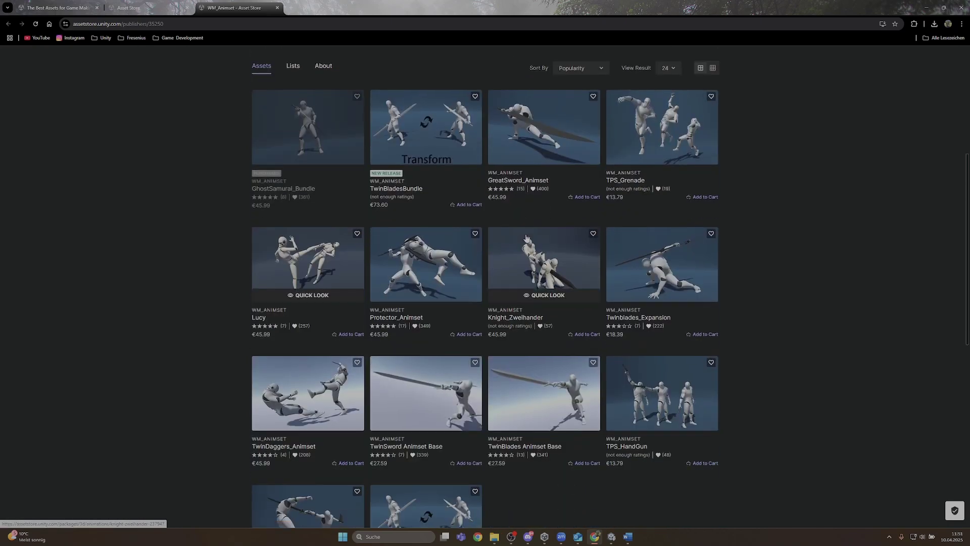
pyautogui.click(544, 295)
pyautogui.click(662, 189)
pyautogui.scroll(-3, 294, 274)
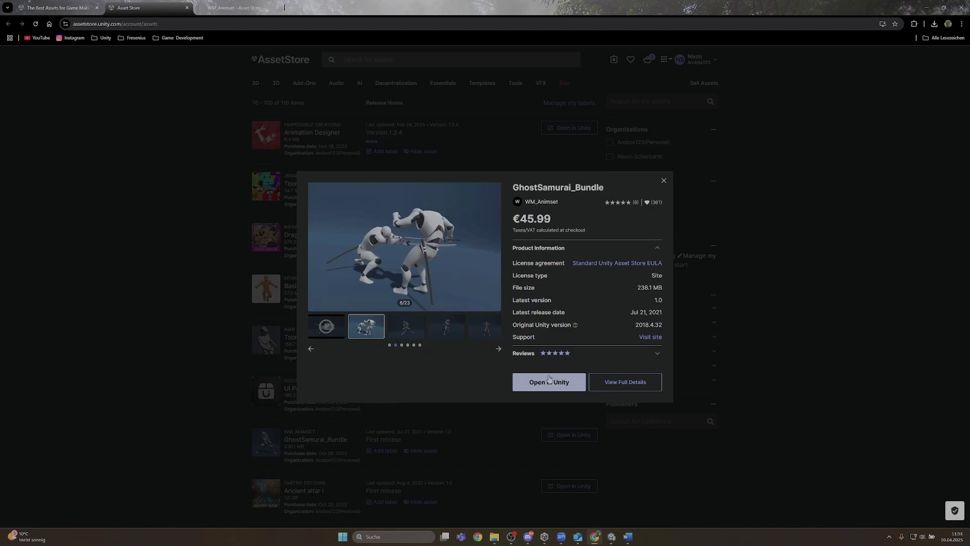
# - Open GhostSamurai_Bundle in Unity's Package Manager and import only its Execution Root animations, Model_Unity_Ver1 model and mask
pyautogui.click(549, 380)
pyautogui.click(520, 91)
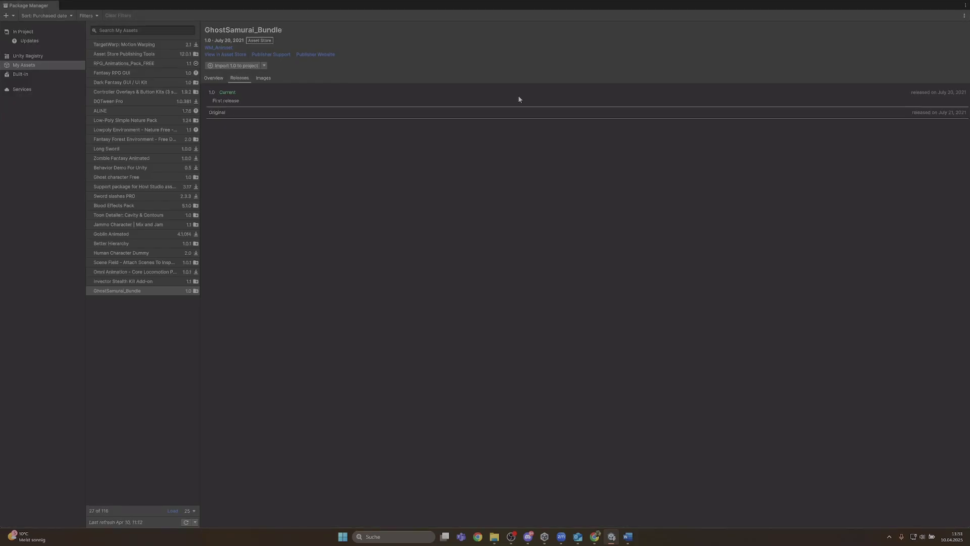
pyautogui.click(225, 65)
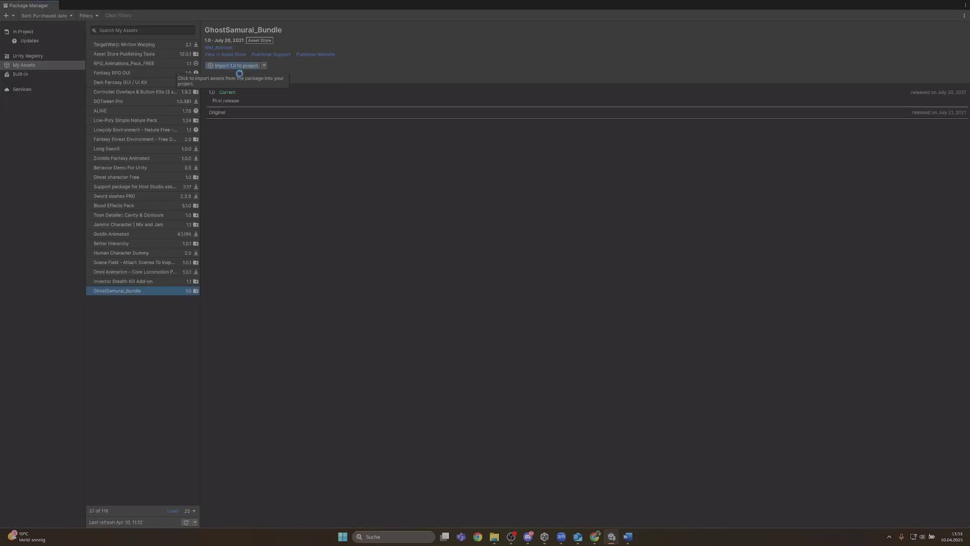
pyautogui.scroll(-5, 323, 261)
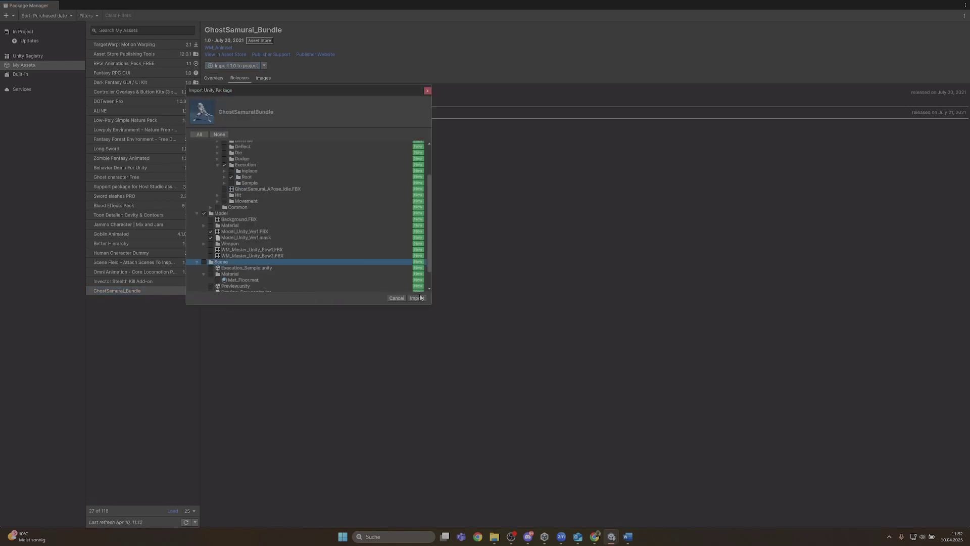
pyautogui.click(419, 297)
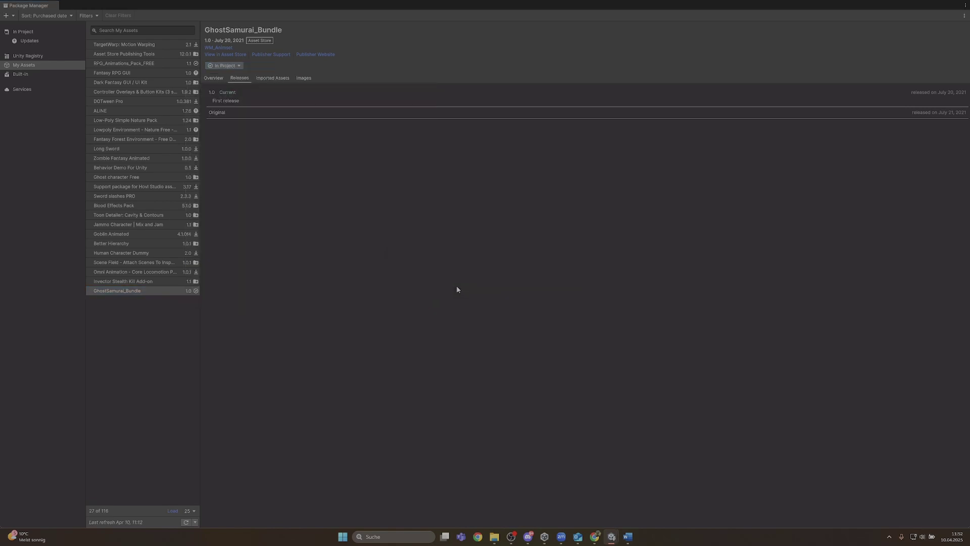
pyautogui.click(965, 5)
pyautogui.click(919, 23)
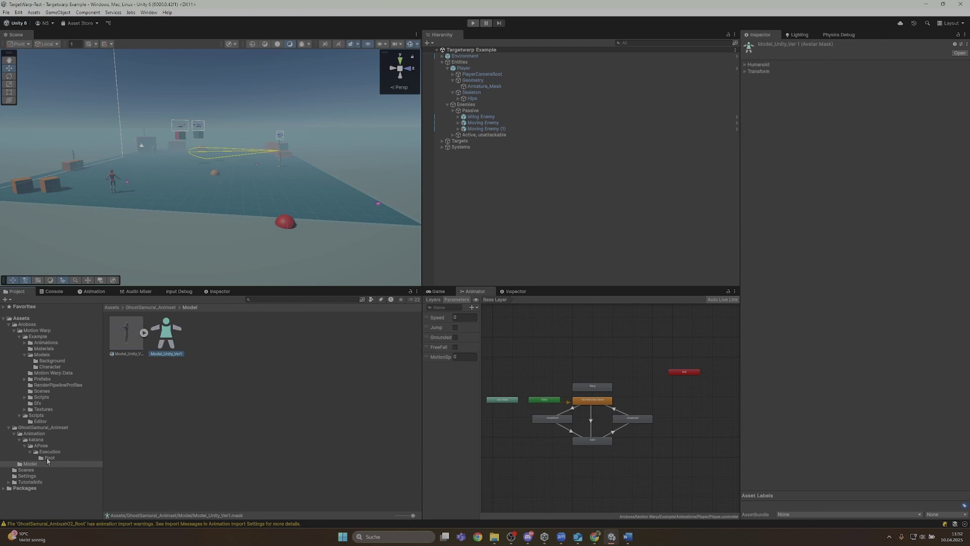
# - Show the animation import settings of GhostSamurai_Ambush01_Root from the katana APose Execution Root folder
pyautogui.click(162, 335)
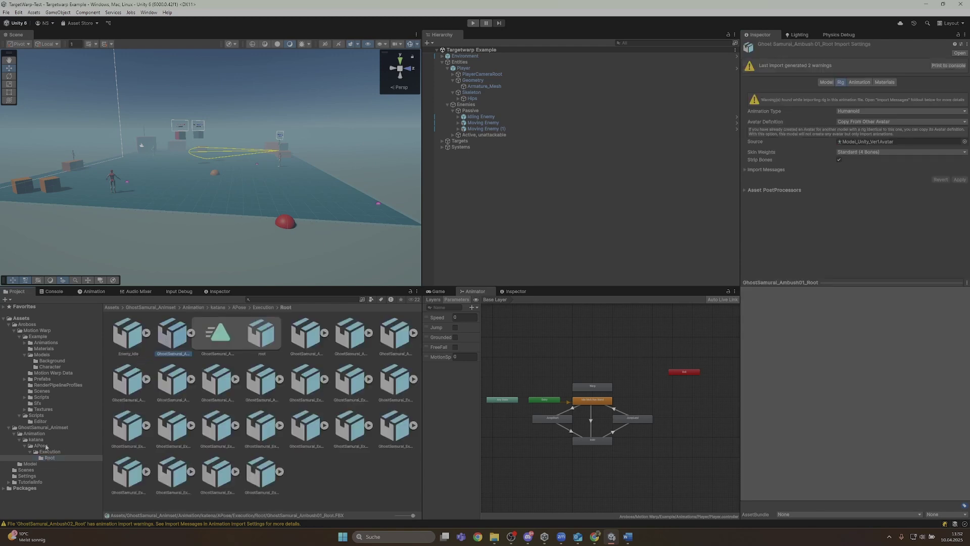
pyautogui.click(190, 333)
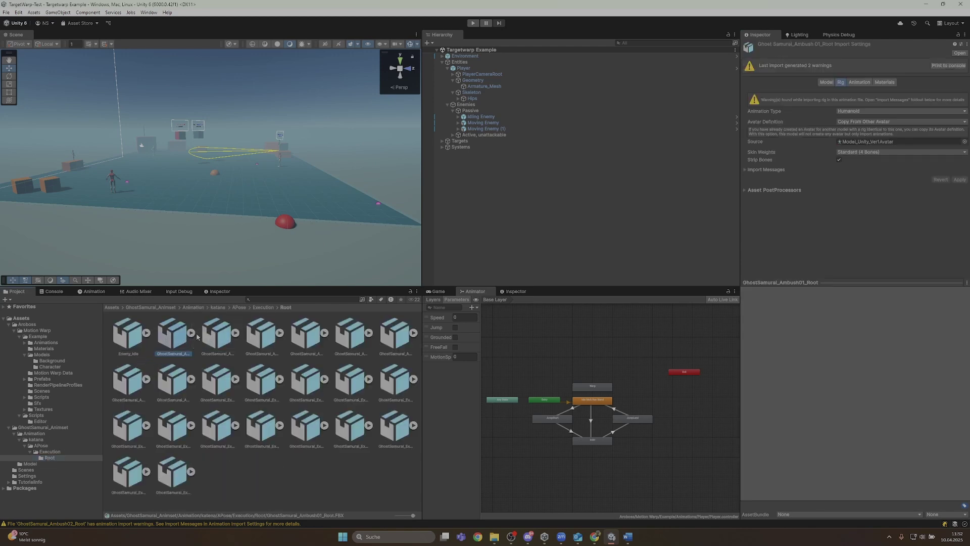
pyautogui.click(656, 35)
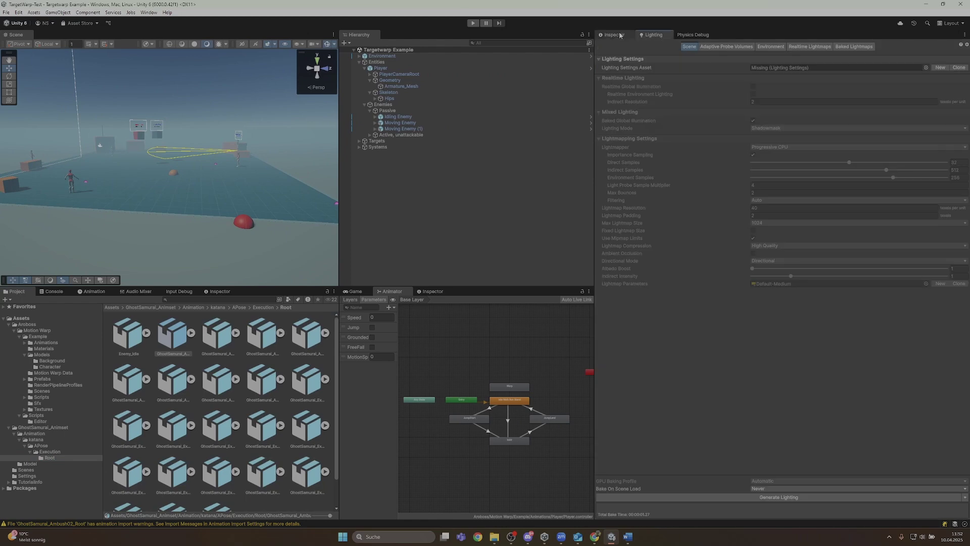
pyautogui.click(621, 35)
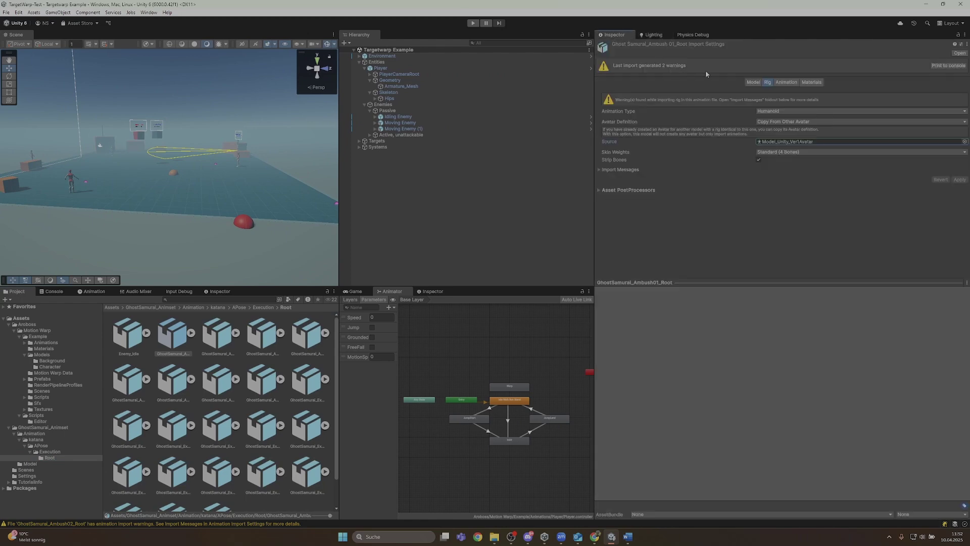
pyautogui.click(788, 82)
# - Play and scrub through the GhostSamurai_Ambush01_Root clip preview, viewing the attacker's motion from another angle
pyautogui.click(610, 291)
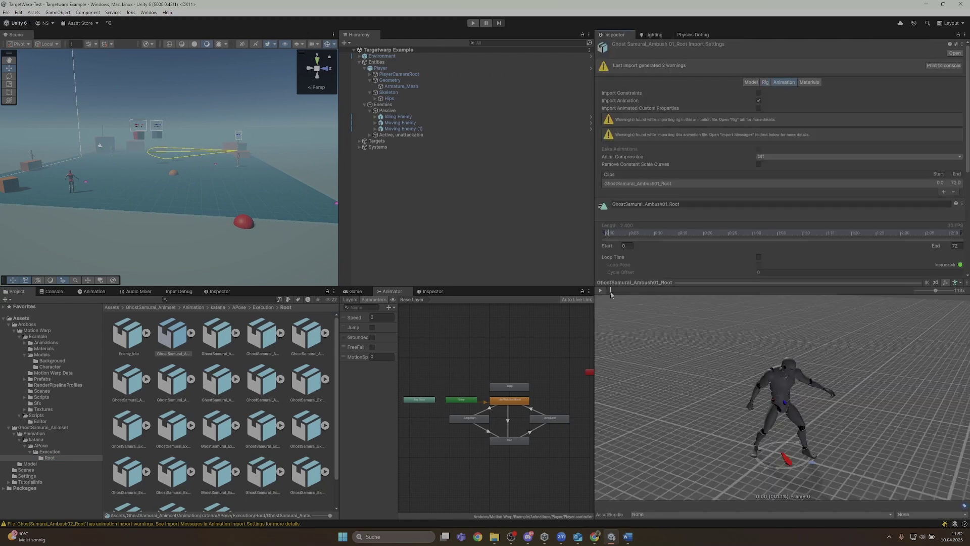
pyautogui.click(600, 291)
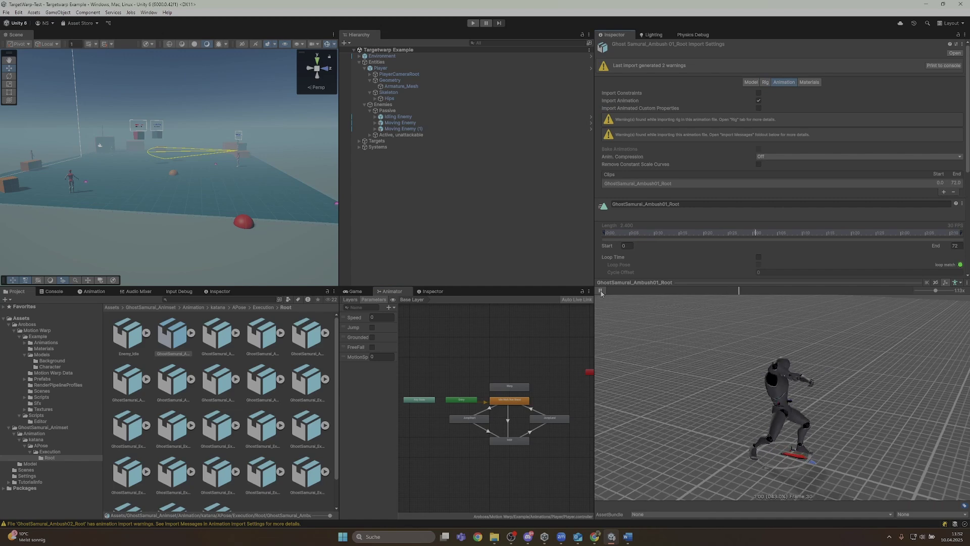
pyautogui.click(601, 292)
pyautogui.moveTo(831, 290); pyautogui.dragTo(705, 295)
pyautogui.moveTo(803, 379); pyautogui.dragTo(859, 362, button='right')
pyautogui.moveTo(678, 292); pyautogui.dragTo(709, 307)
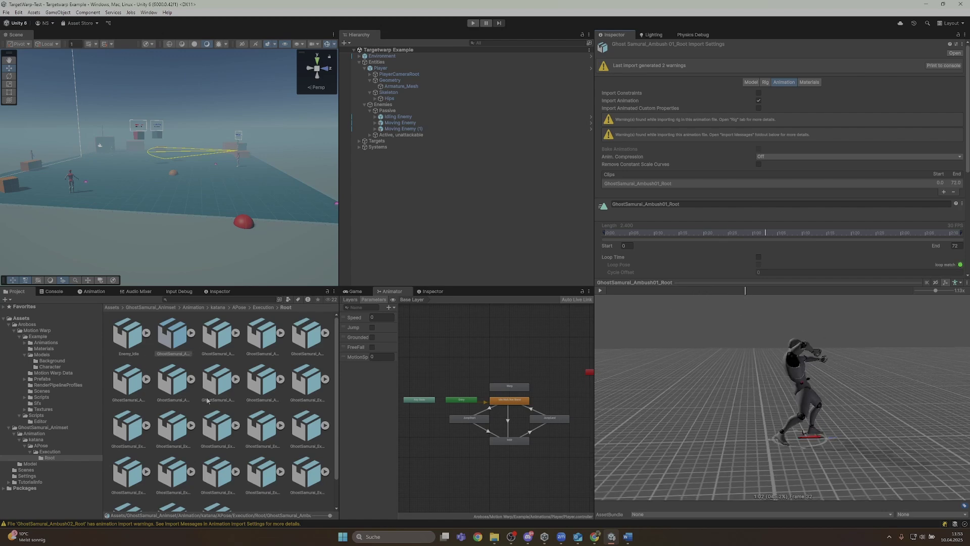
# - Preview the GhostSamurai_Ambushed01_Root clip and move it together with GhostSamurai_Ambush01_Root into the top-level Assets folder
pyautogui.click(128, 383)
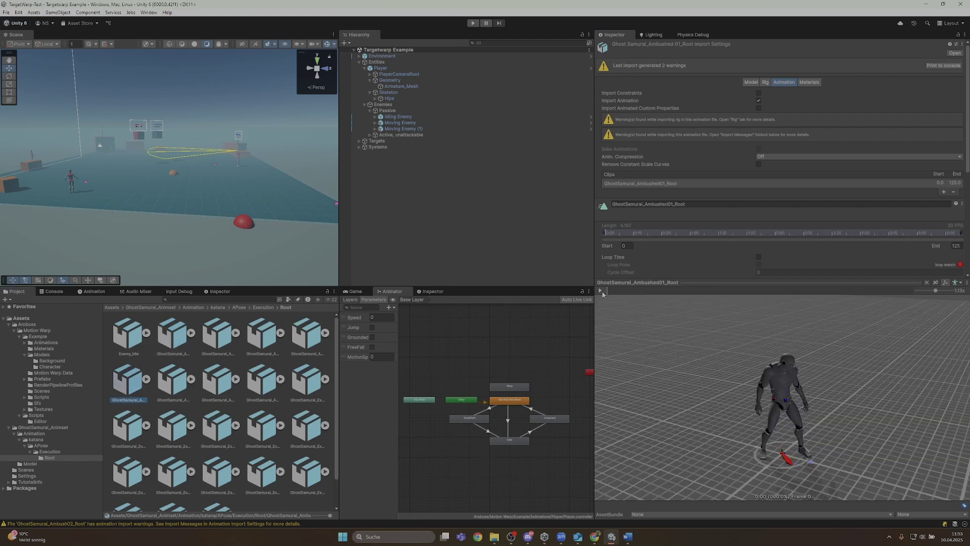
pyautogui.click(601, 291)
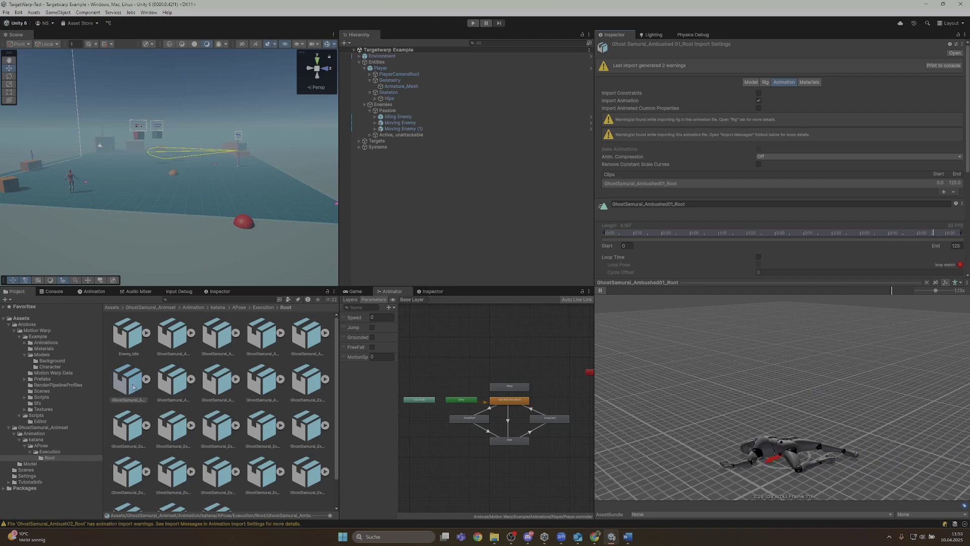
pyautogui.keyDown('ctrl'); pyautogui.click(172, 336); pyautogui.keyUp('ctrl')
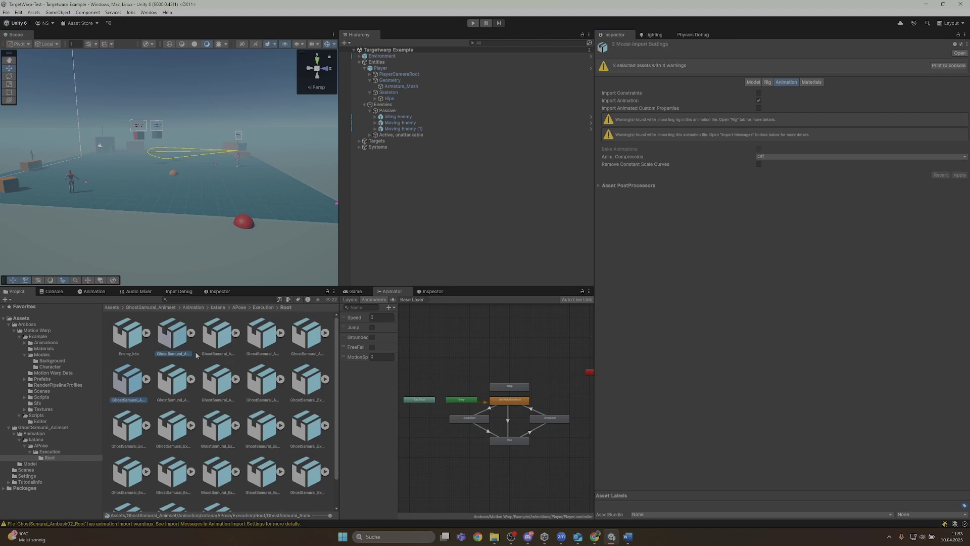
pyautogui.click(33, 319)
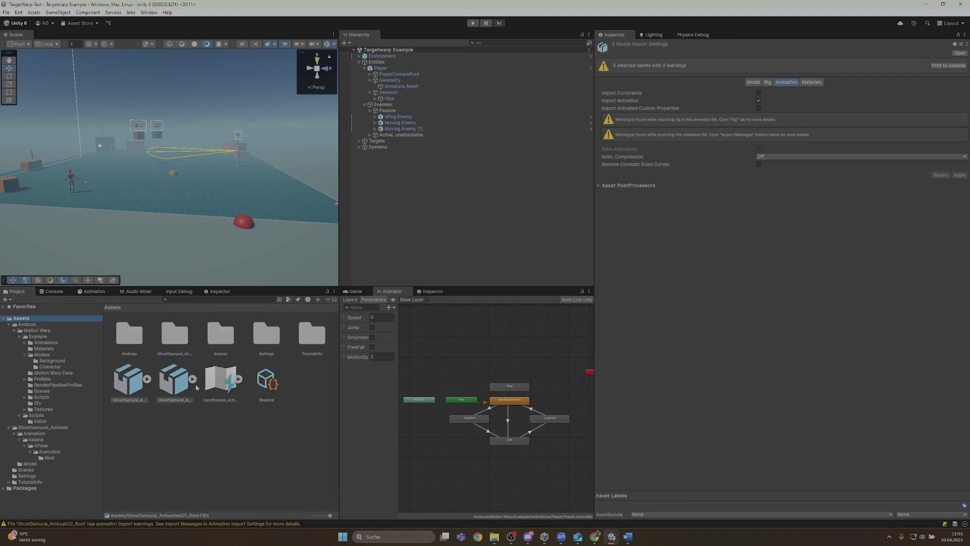
# - Create a Paired Warp Animation asset named Ambush_1 in the Assets folder and assign GhostSamurai_Ambush01_Root as its clip
pyautogui.rightClick(307, 373)
pyautogui.moveTo(334, 171)
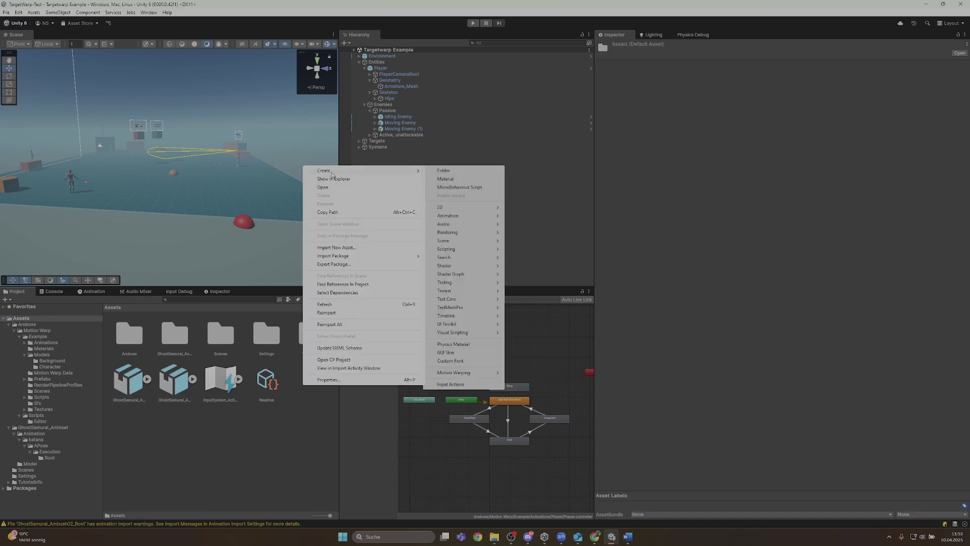
pyautogui.moveTo(465, 374)
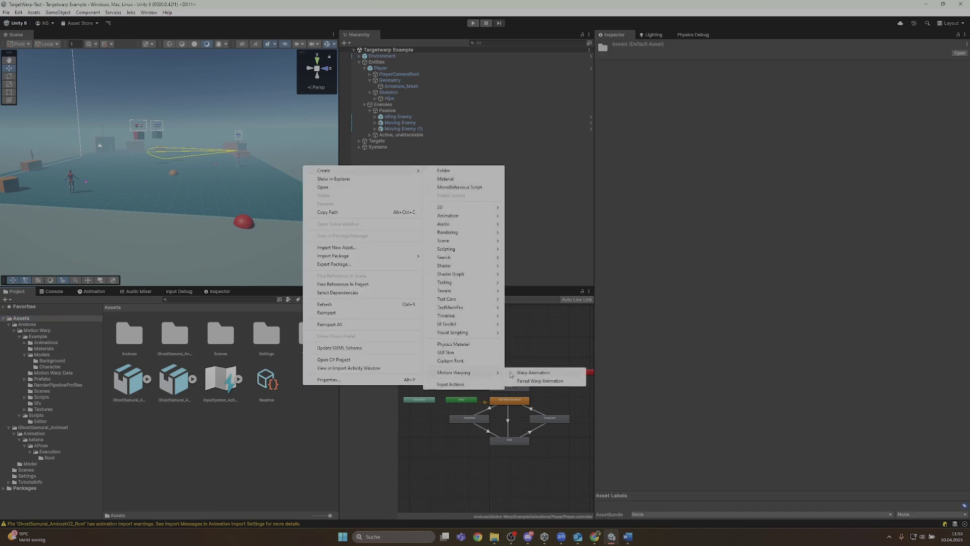
pyautogui.click(535, 380)
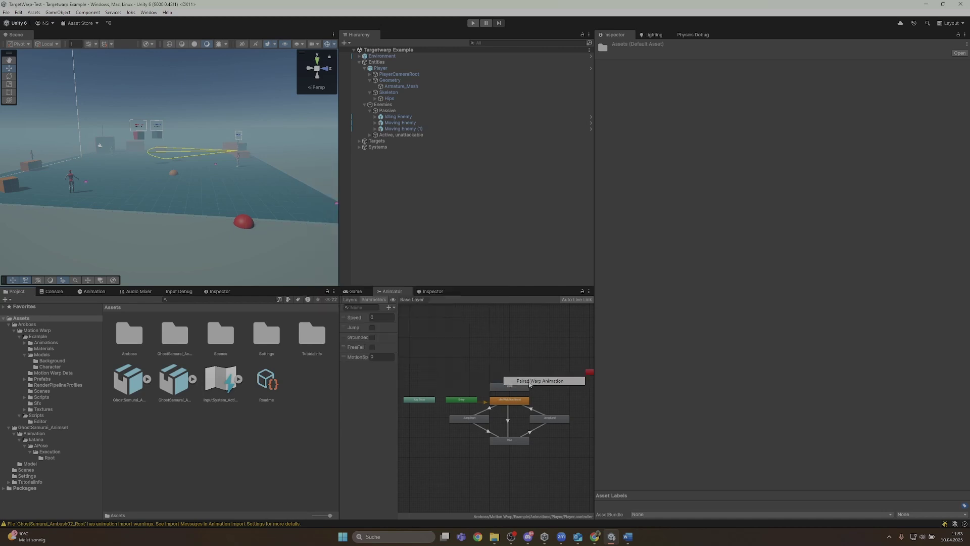
pyautogui.write('A')
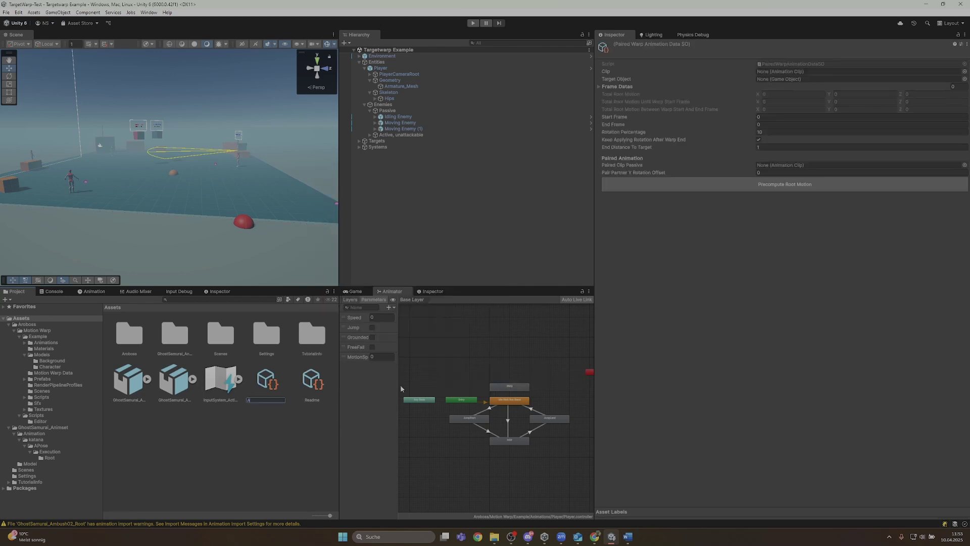
pyautogui.write('mbush_1')
pyautogui.press('Return')
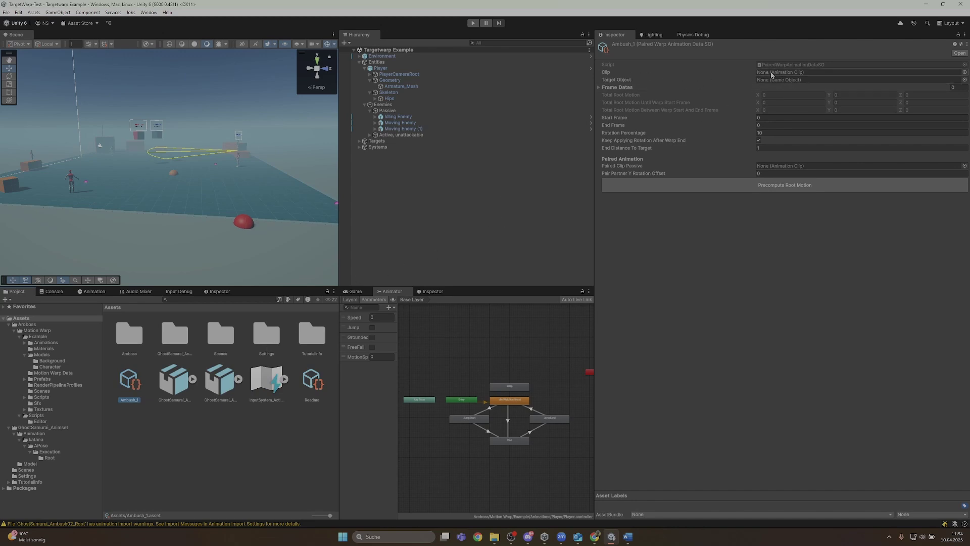
pyautogui.click(192, 379)
pyautogui.moveTo(210, 387); pyautogui.dragTo(808, 75)
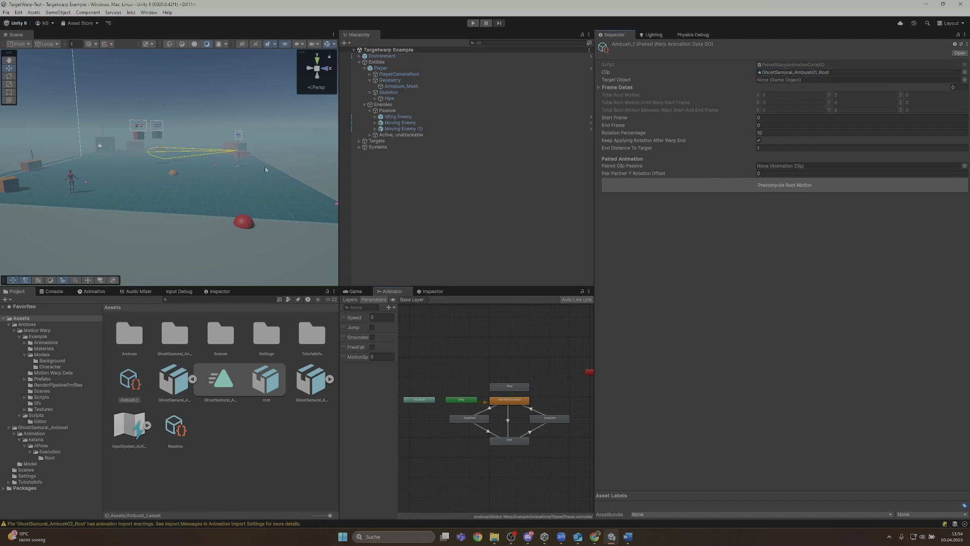
# - Trace the Player's Armature_Mesh to its source model in the Character folder and assign that Armature model as Ambush_1's target object
pyautogui.press('w')
pyautogui.moveTo(194, 155); pyautogui.dragTo(119, 222, button='right')
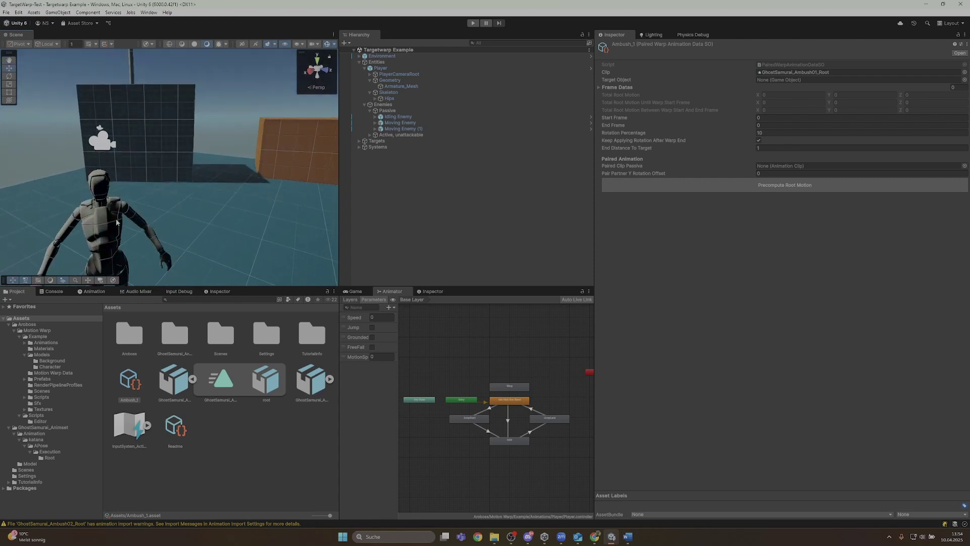
pyautogui.click(117, 224)
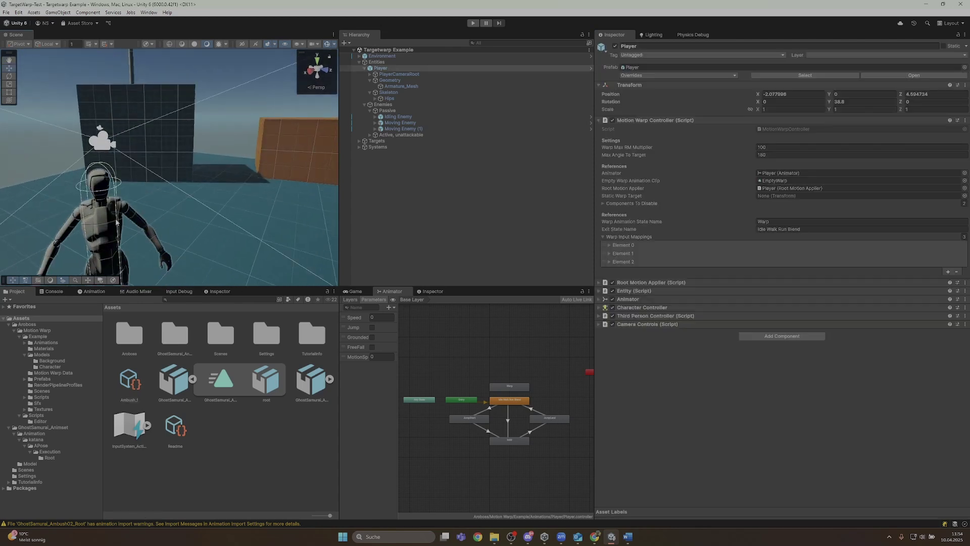
pyautogui.click(400, 87)
pyautogui.click(782, 143)
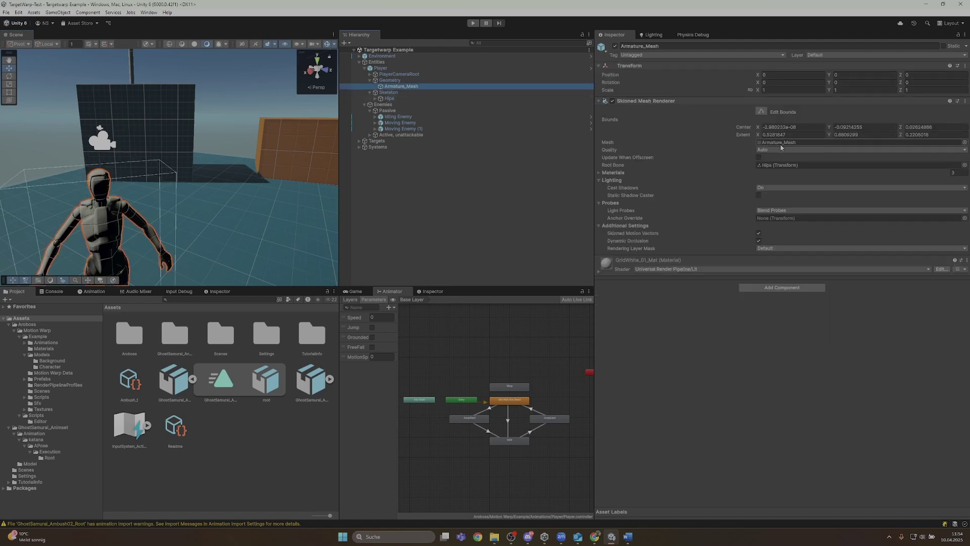
pyautogui.click(126, 336)
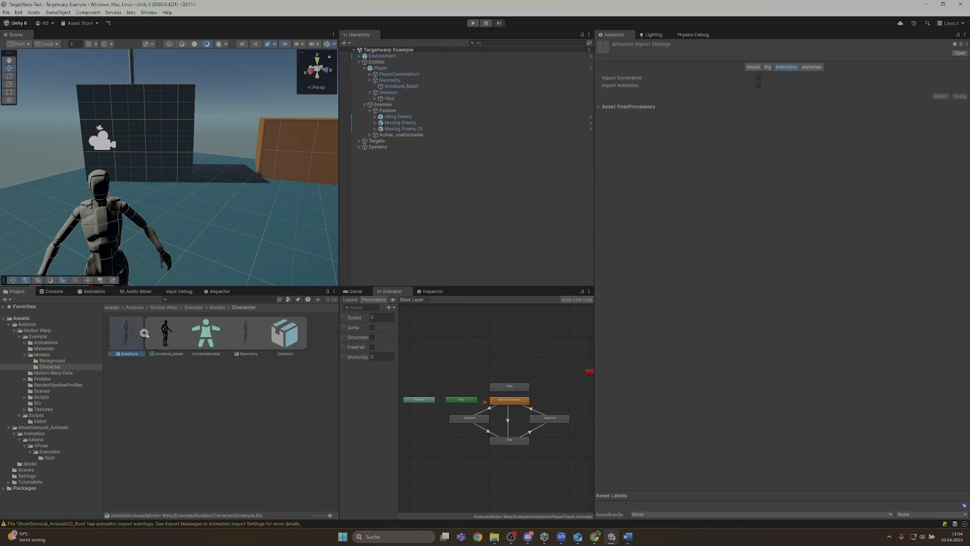
pyautogui.click(145, 333)
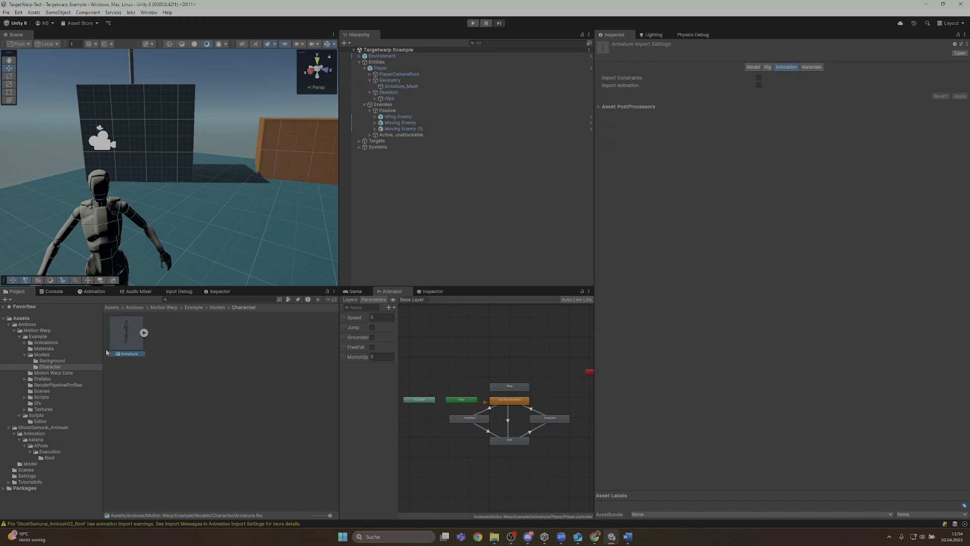
pyautogui.click(31, 320)
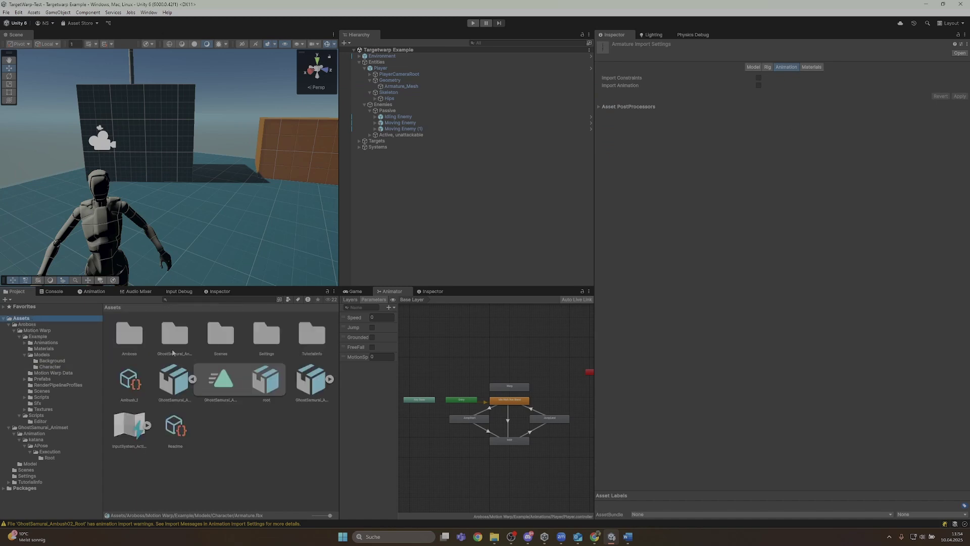
pyautogui.click(128, 382)
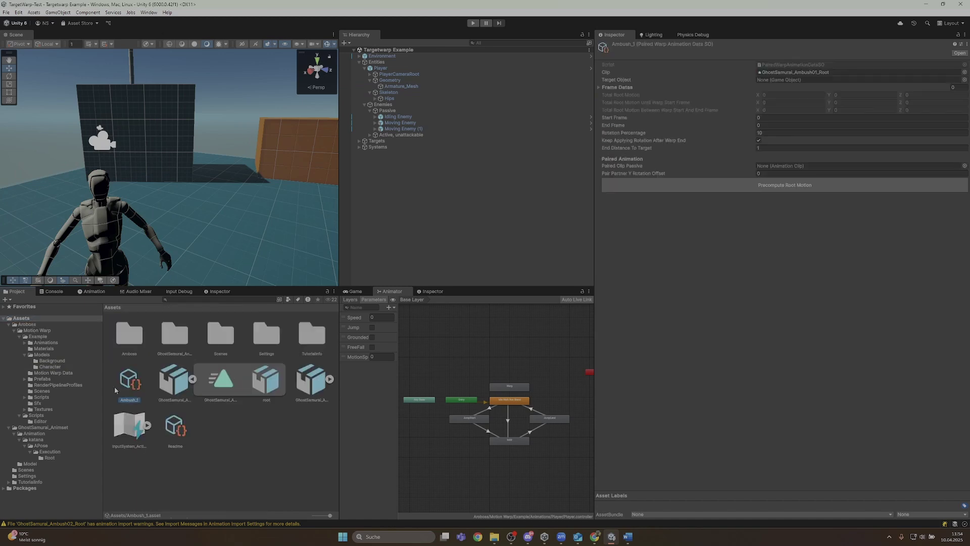
pyautogui.click(50, 366)
pyautogui.moveTo(127, 333); pyautogui.dragTo(773, 82)
# - Set Ambush_1's warp to frames 0 to 4 with Rotation Percentage 1, and assign GhostSamurai_Ambushed01_Root as the passive paired clip
pyautogui.click(172, 384)
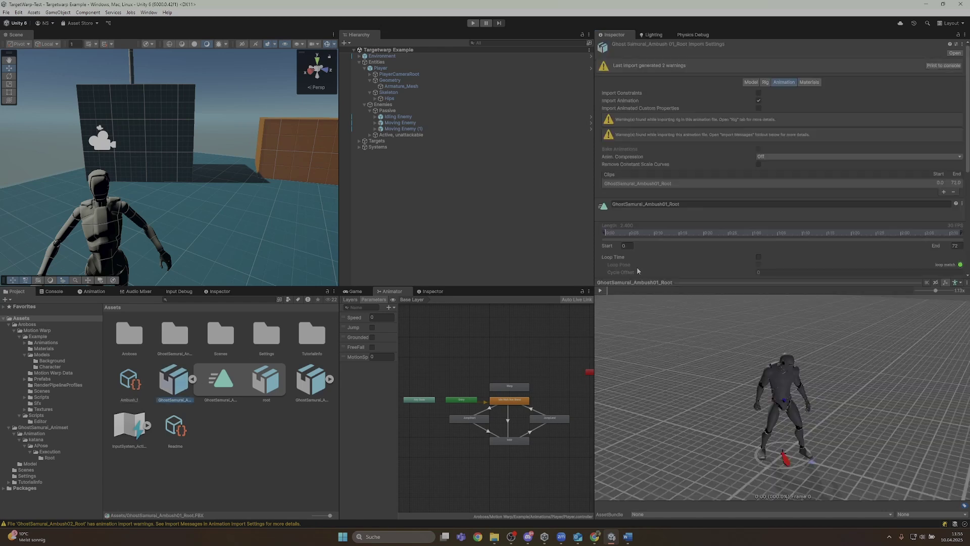
pyautogui.moveTo(608, 295)
pyautogui.mouseDown()
pyautogui.moveTo(639, 296)
pyautogui.moveTo(607, 306)
pyautogui.mouseUp()
pyautogui.click(129, 378)
pyautogui.click(766, 117)
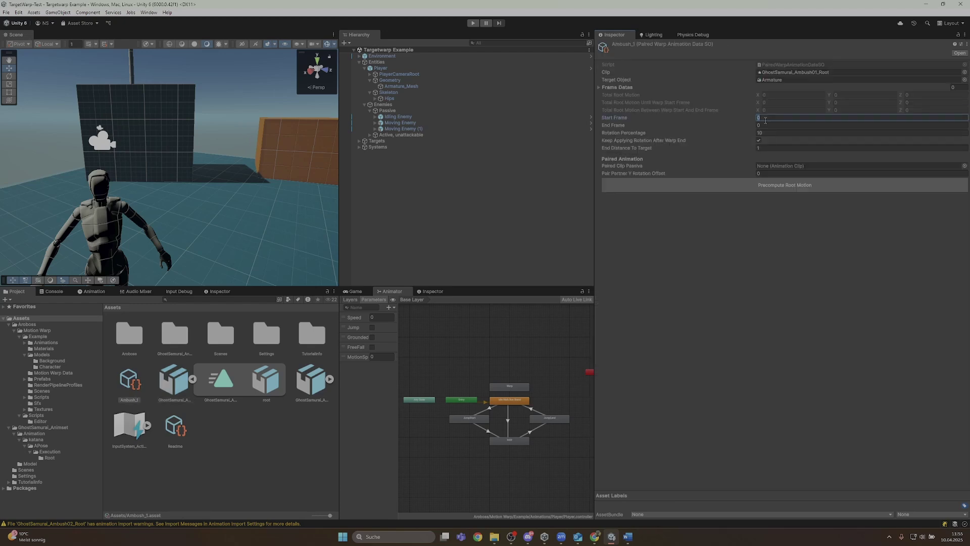
pyautogui.click(779, 126)
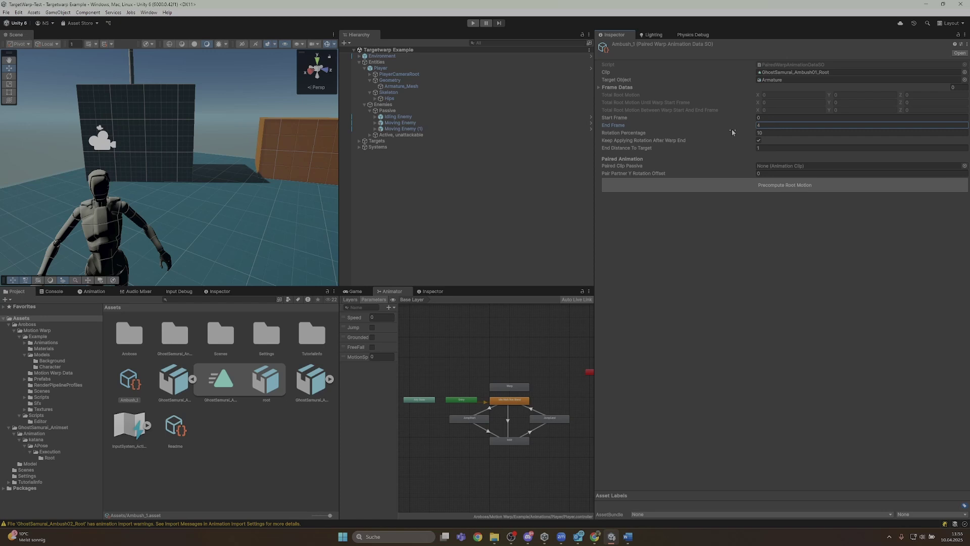
pyautogui.click(767, 133)
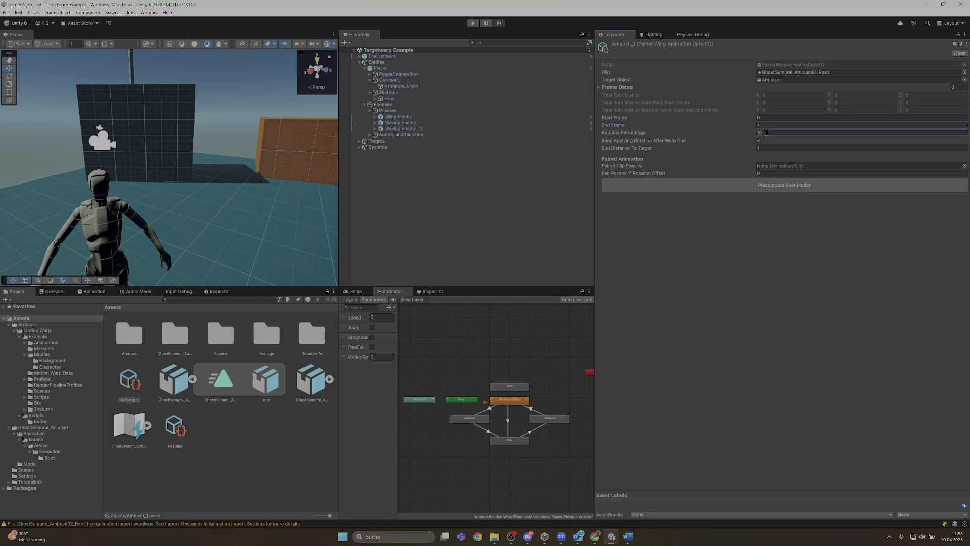
pyautogui.click(767, 133)
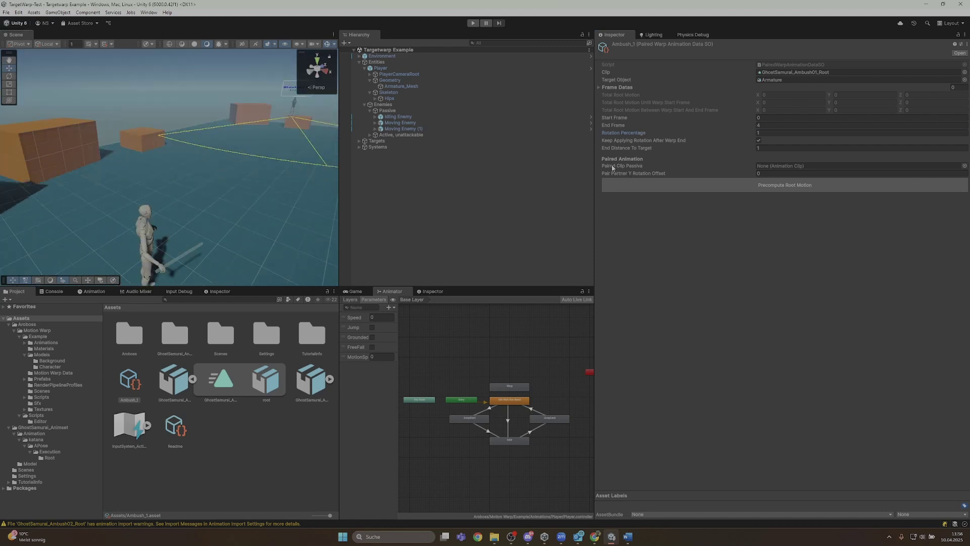
pyautogui.click(330, 378)
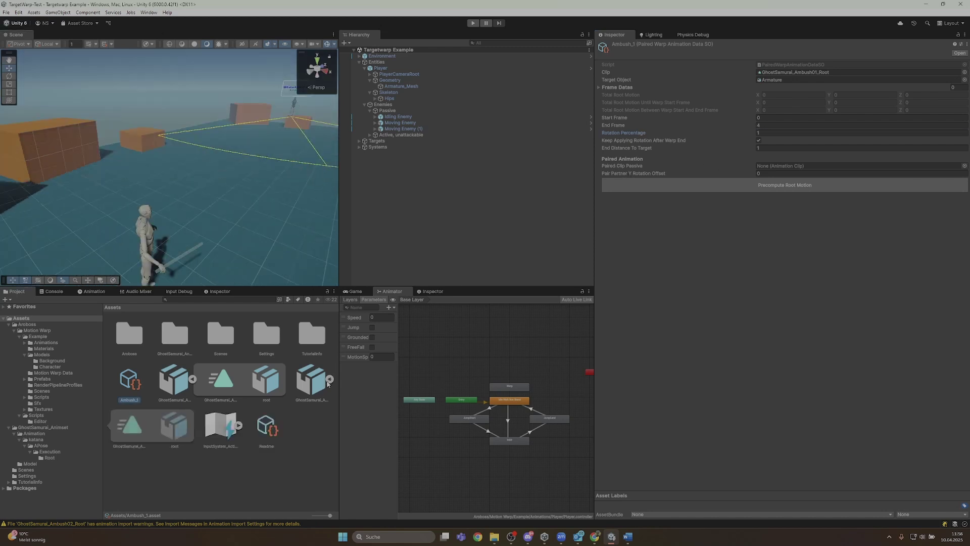
pyautogui.moveTo(126, 432); pyautogui.dragTo(768, 167)
# - Set Ambush_1's pair partner Y rotation offset to 180 and precompute the root motion
pyautogui.moveTo(171, 184); pyautogui.dragTo(215, 168, button='right')
pyautogui.press('a')
pyautogui.press('s')
pyautogui.keyDown('alt'); pyautogui.moveTo(216, 168); pyautogui.dragTo(412, 175); pyautogui.keyUp('alt')
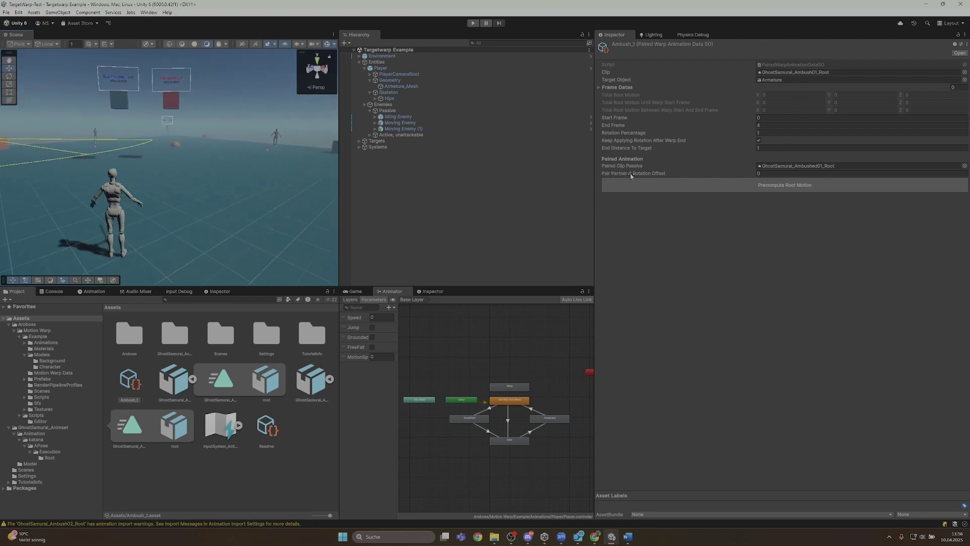
pyautogui.press('w')
pyautogui.moveTo(173, 182); pyautogui.dragTo(296, 185, button='right')
pyautogui.press('s')
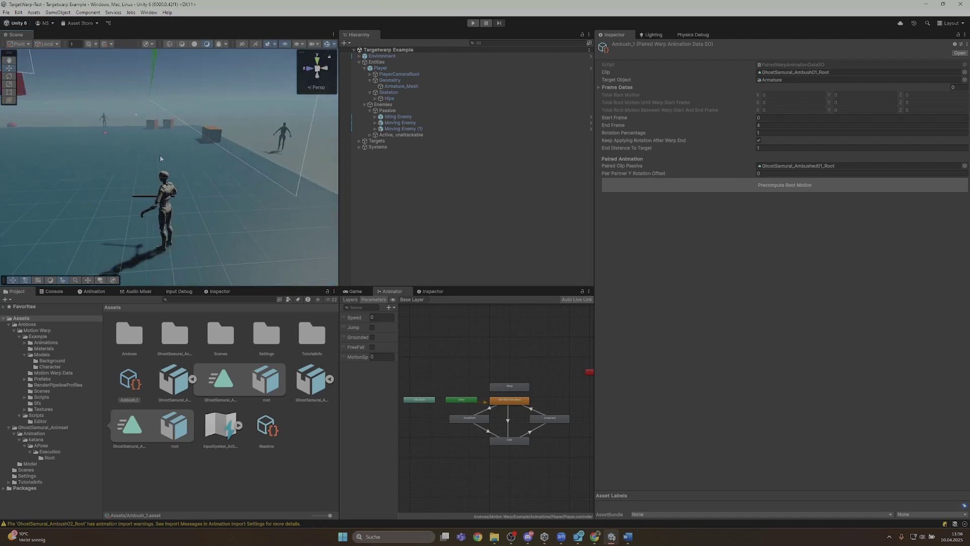
pyautogui.press('w')
pyautogui.moveTo(172, 227); pyautogui.dragTo(207, 219, button='right')
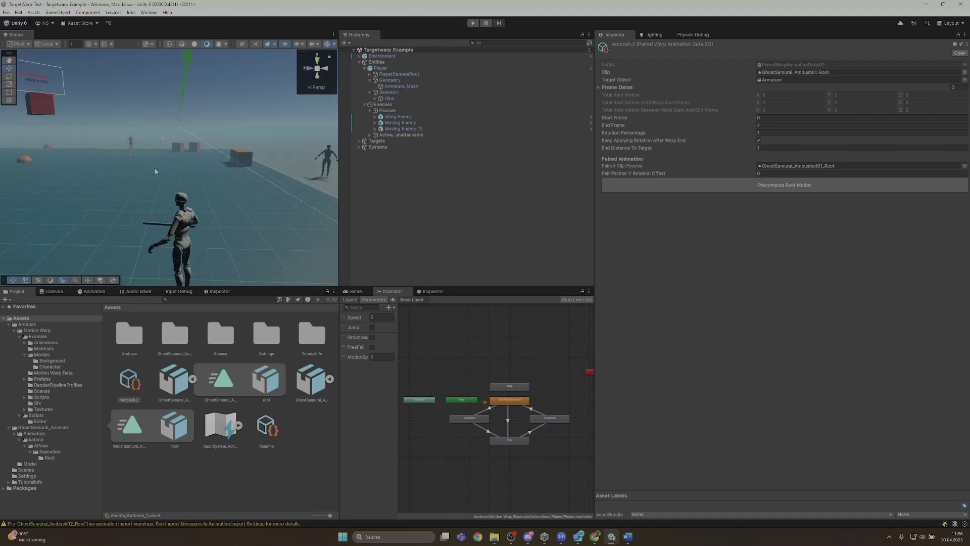
pyautogui.keyDown('alt'); pyautogui.moveTo(155, 172); pyautogui.dragTo(145, 145); pyautogui.keyUp('alt')
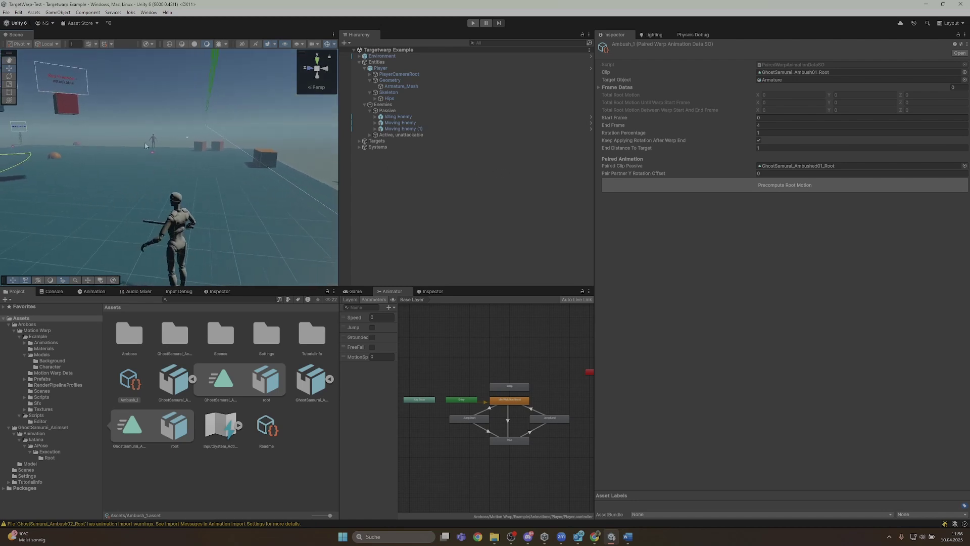
pyautogui.click(804, 173)
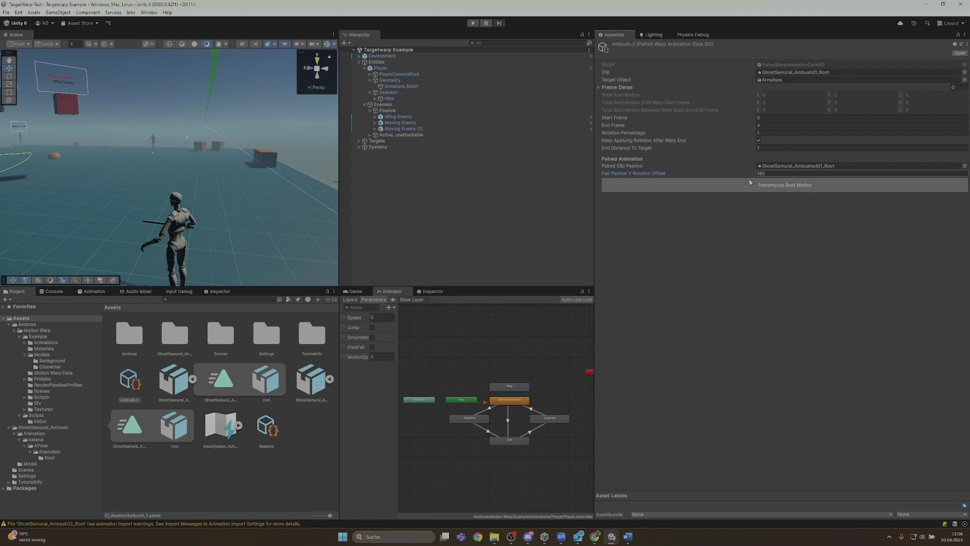
pyautogui.click(666, 185)
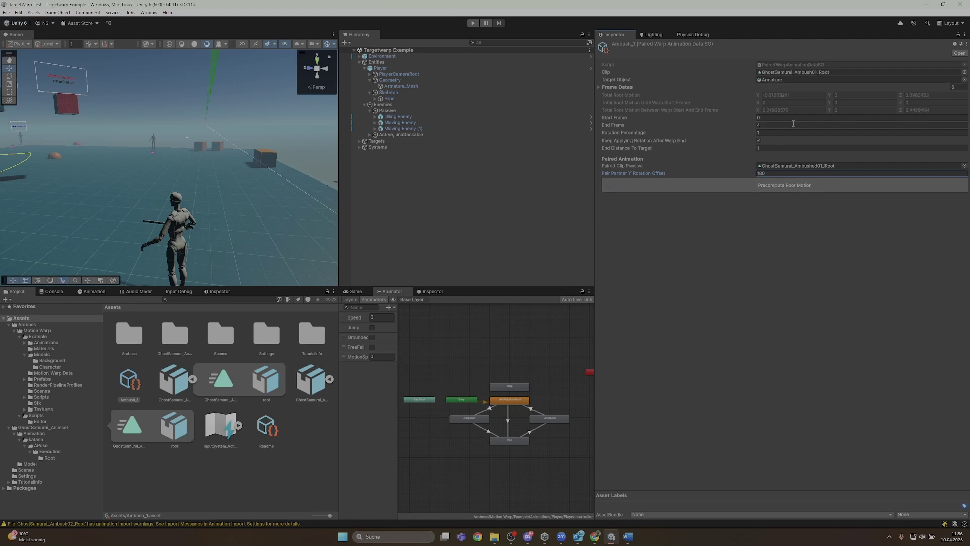
# - Add a fourth warp input mapping to the Player's Motion Warp Controller, using Ambush_1 with F1 as its keyboard input
pyautogui.click(381, 68)
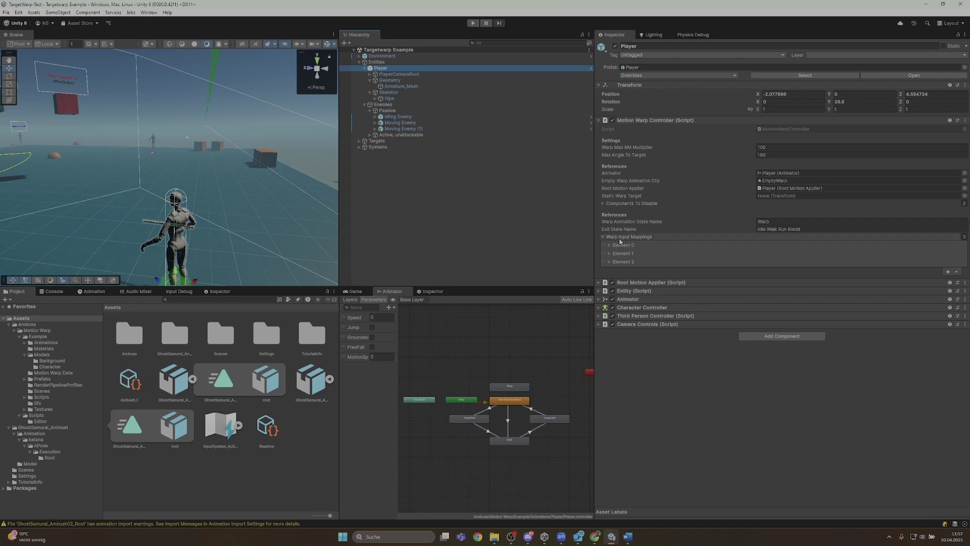
pyautogui.click(948, 272)
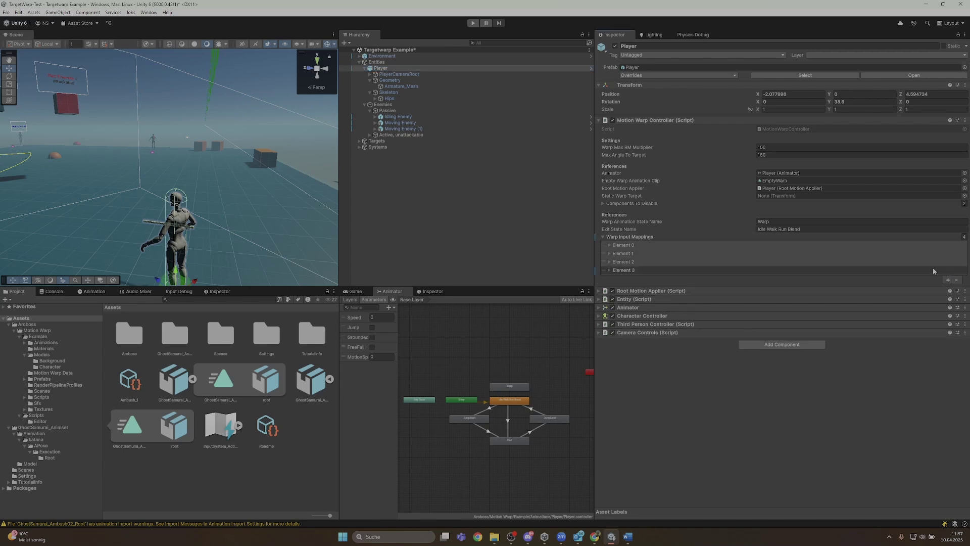
pyautogui.click(621, 272)
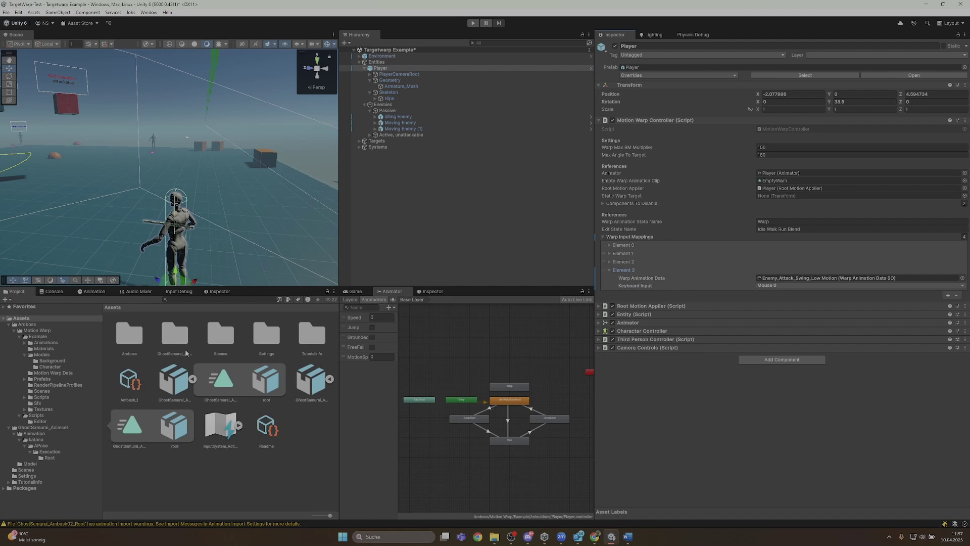
pyautogui.moveTo(129, 385); pyautogui.dragTo(775, 282)
pyautogui.click(776, 285)
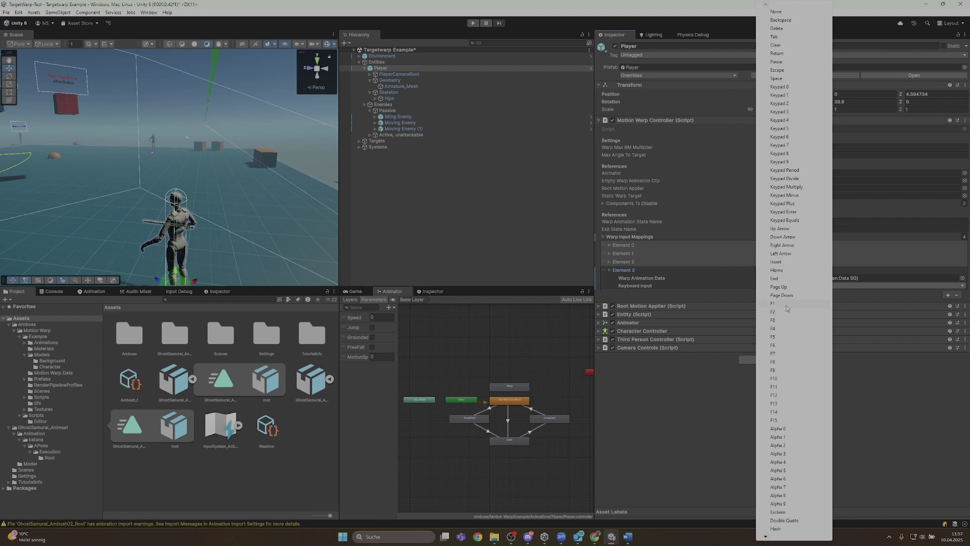
pyautogui.click(783, 305)
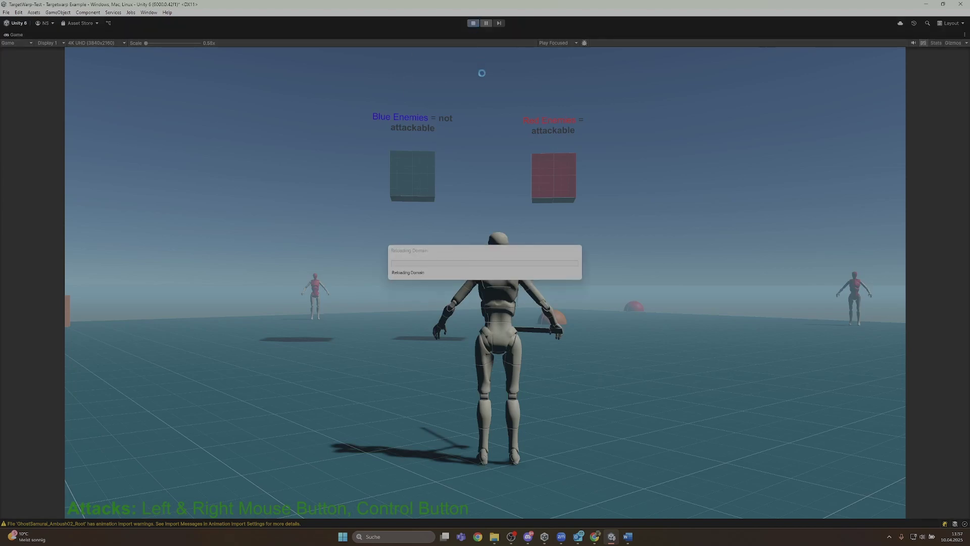
# - Play-test the ambush finisher on the red enemies in the running scene and pause the game mid-execution
pyautogui.click(483, 151)
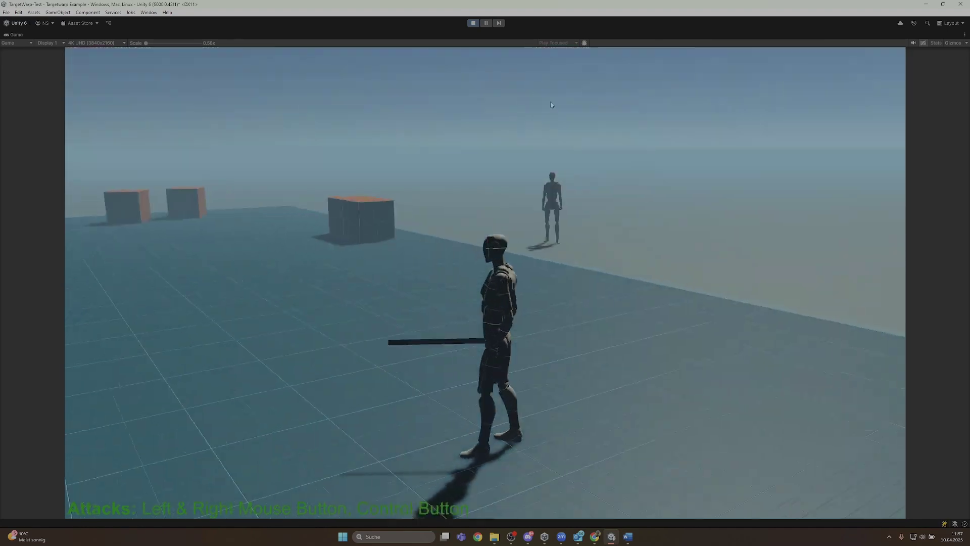
pyautogui.click(560, 102)
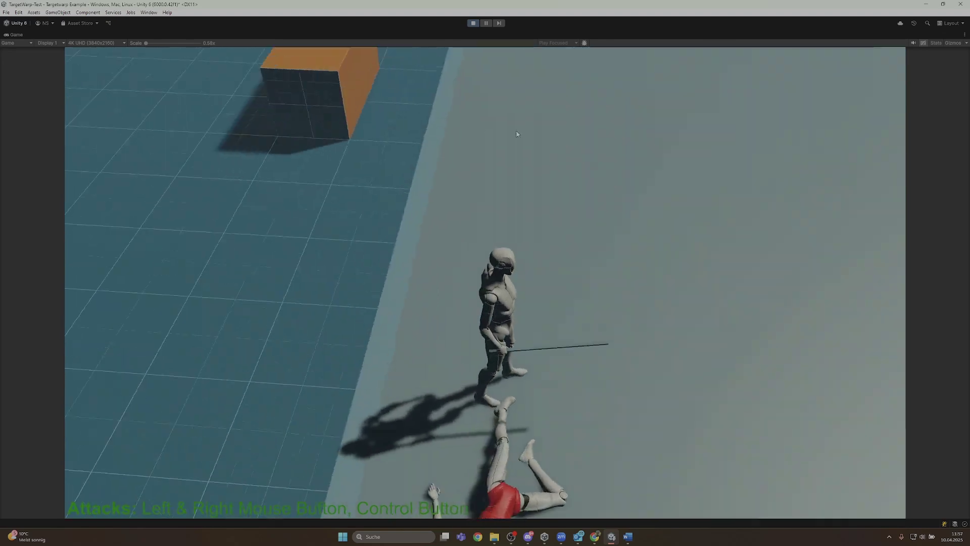
pyautogui.press('s')
pyautogui.click(593, 118)
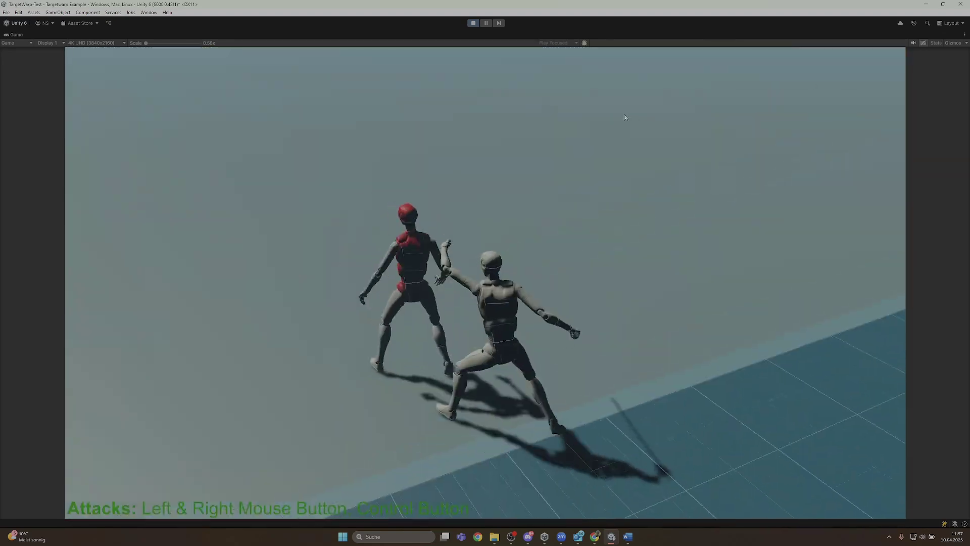
pyautogui.press('super')
pyautogui.click(486, 23)
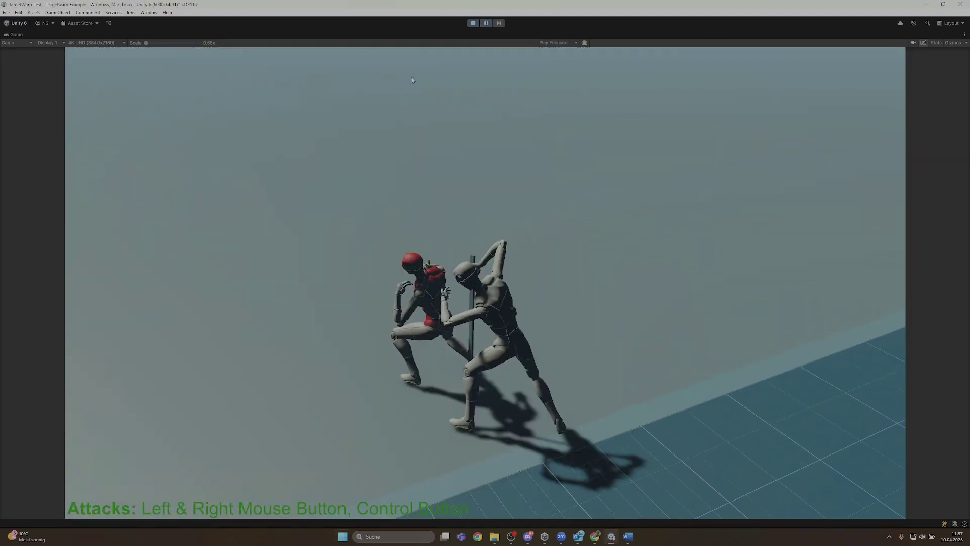
# - Restore the full editor layout and examine the paused attacker and victim up close in the Scene view
pyautogui.doubleClick(16, 34)
pyautogui.moveTo(202, 167); pyautogui.dragTo(181, 238, button='right')
pyautogui.press('w')
pyautogui.keyDown('alt'); pyautogui.moveTo(180, 238); pyautogui.dragTo(157, 242); pyautogui.keyUp('alt')
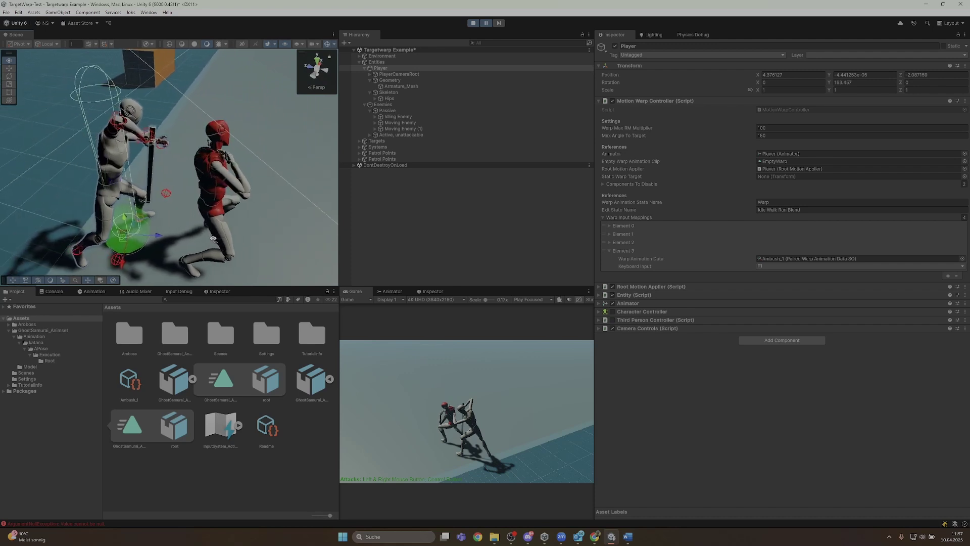
# - Stop the play test and open Ambush_1's End Distance To Target value for editing
pyautogui.click(473, 23)
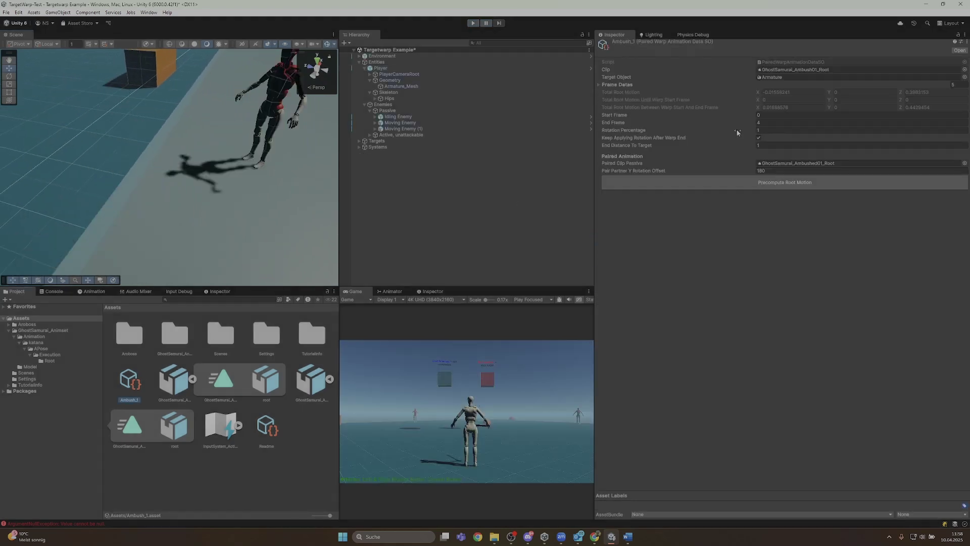
pyautogui.moveTo(618, 148)
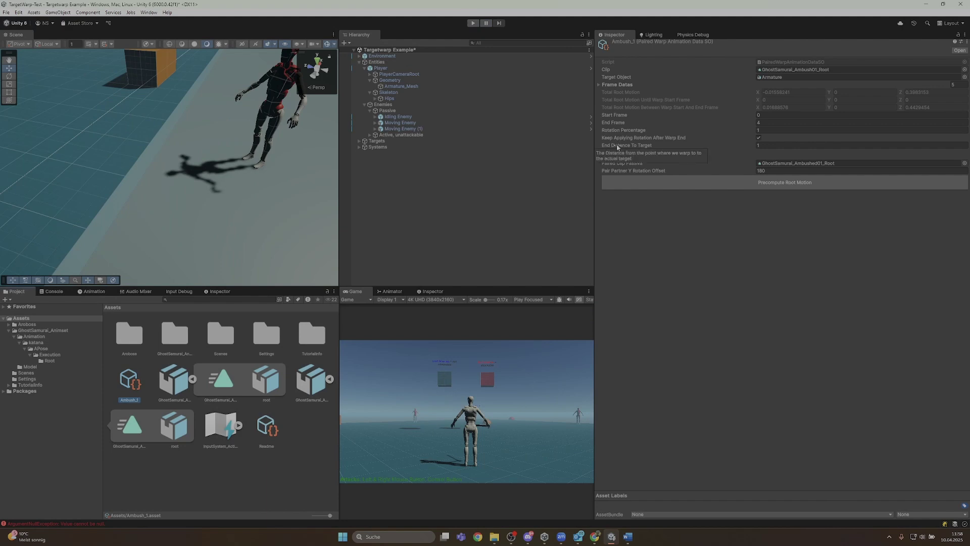
pyautogui.click(767, 145)
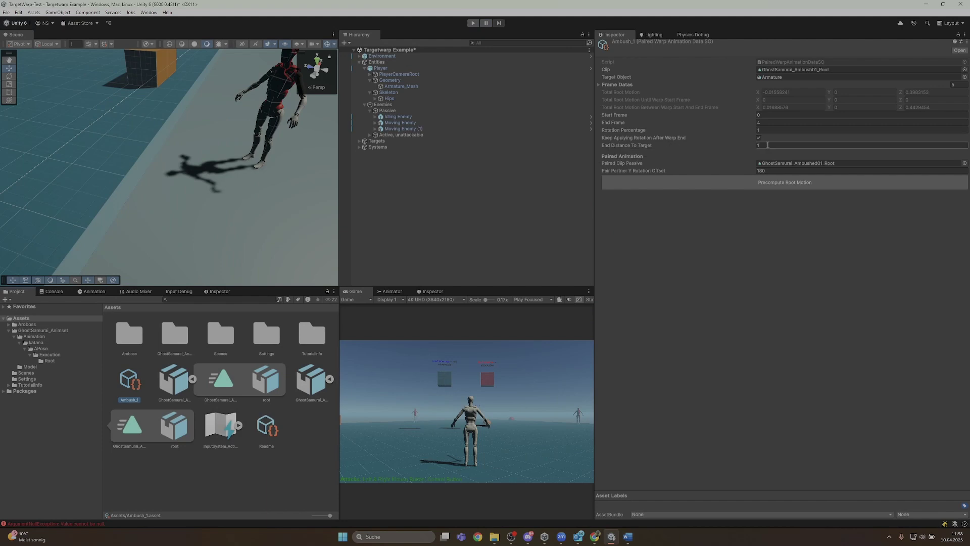
pyautogui.click(768, 145)
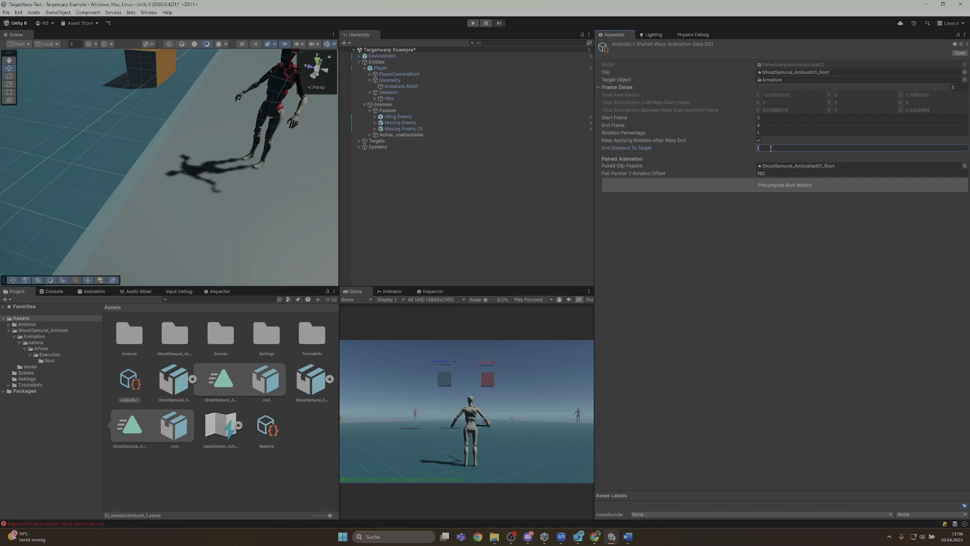
# - Play-test the scene again with the Game view maximized
pyautogui.hotkey('ctrl', 'p')
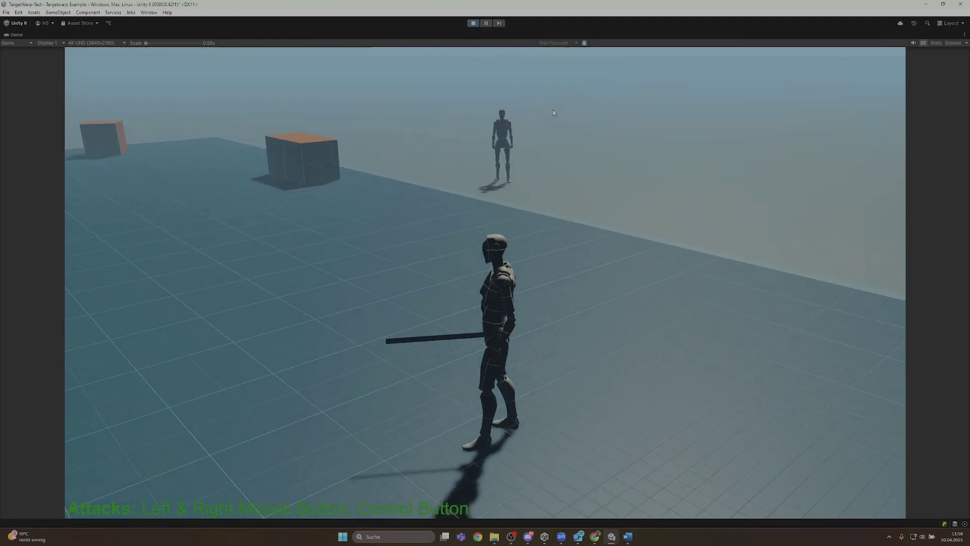
pyautogui.click(554, 112)
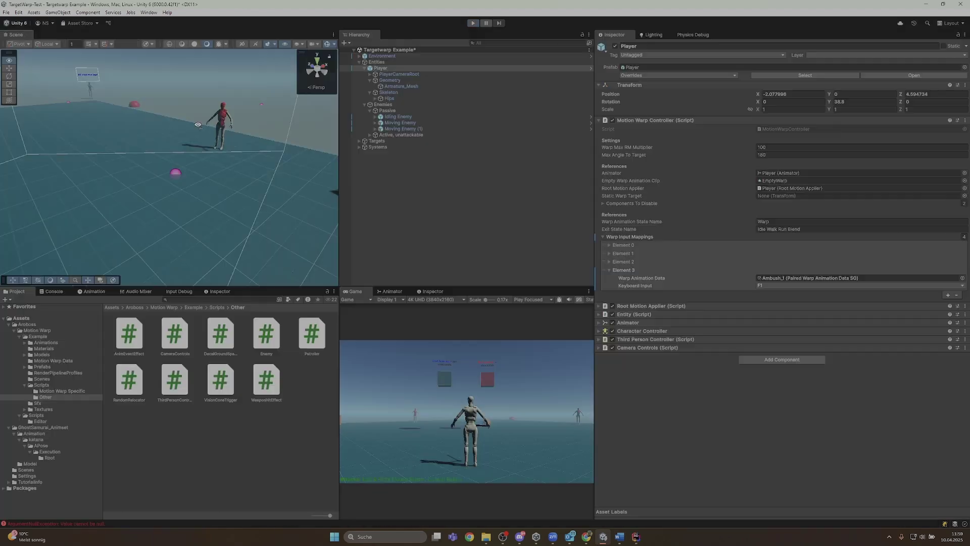
# - Select Moving Enemy (1) in the scene and locate the controller asset assigned to its Animator component
pyautogui.moveTo(198, 125); pyautogui.dragTo(231, 136, button='right')
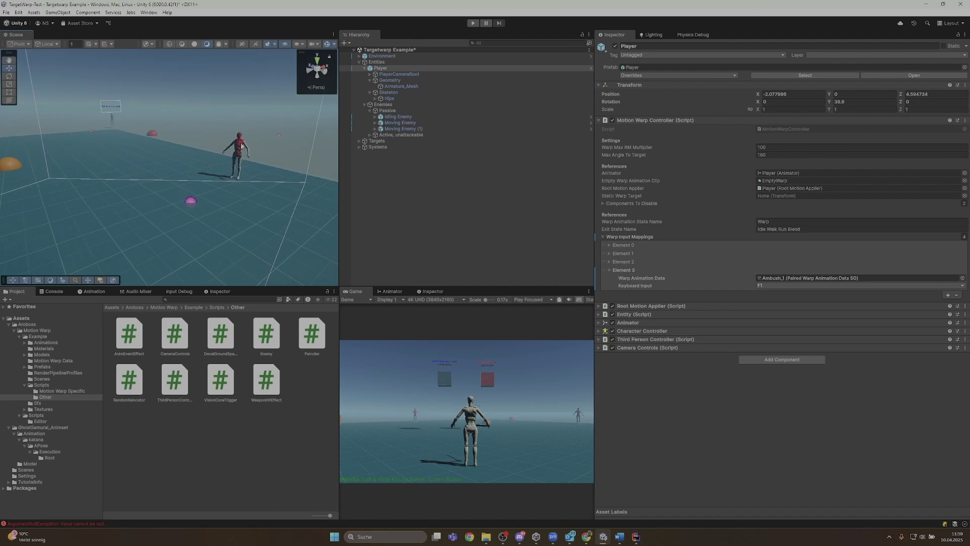
pyautogui.click(242, 146)
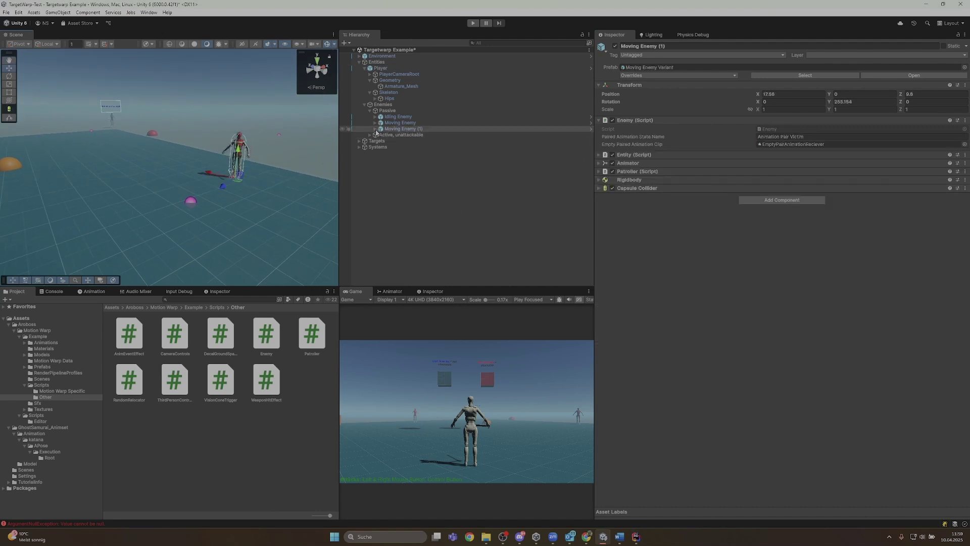
pyautogui.click(374, 129)
pyautogui.click(628, 163)
pyautogui.click(798, 171)
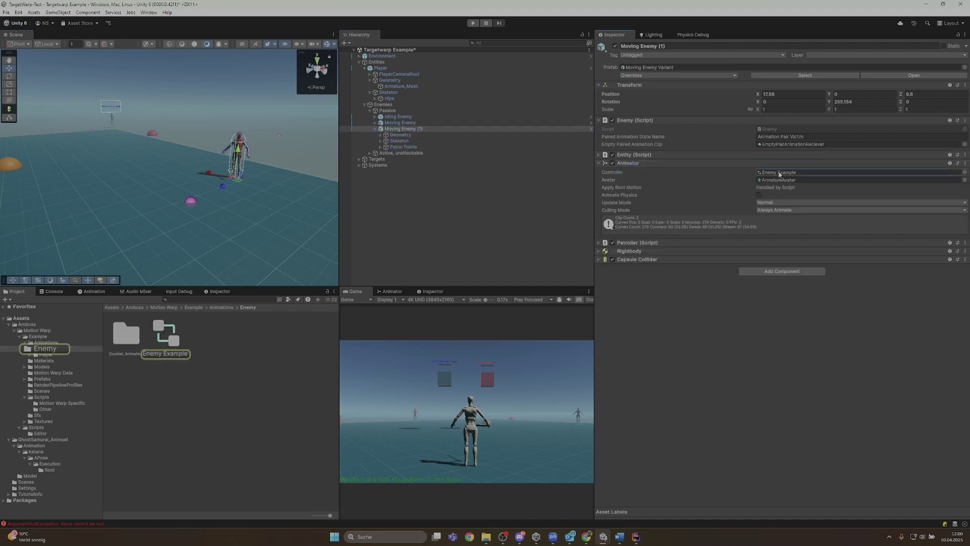
# - Open the Enemy Example animator controller and inspect the Animation Pair Victim state's motion
pyautogui.click(166, 334)
pyautogui.doubleClick(175, 334)
pyautogui.scroll(5, 502, 359)
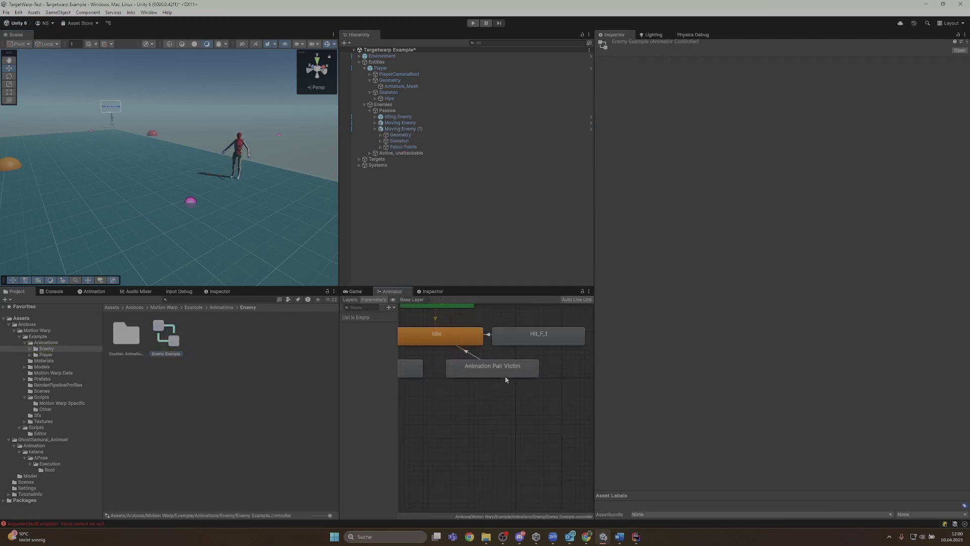
pyautogui.click(501, 354)
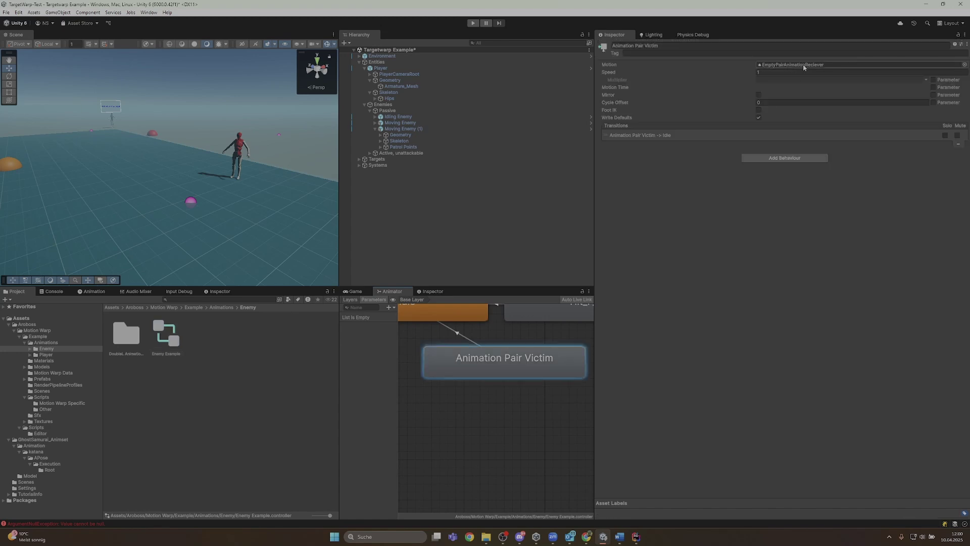
# - Compare Moving Enemy's paired animation state name and empty clip in the Enemy script with the Animation Pair Victim state
pyautogui.click(413, 122)
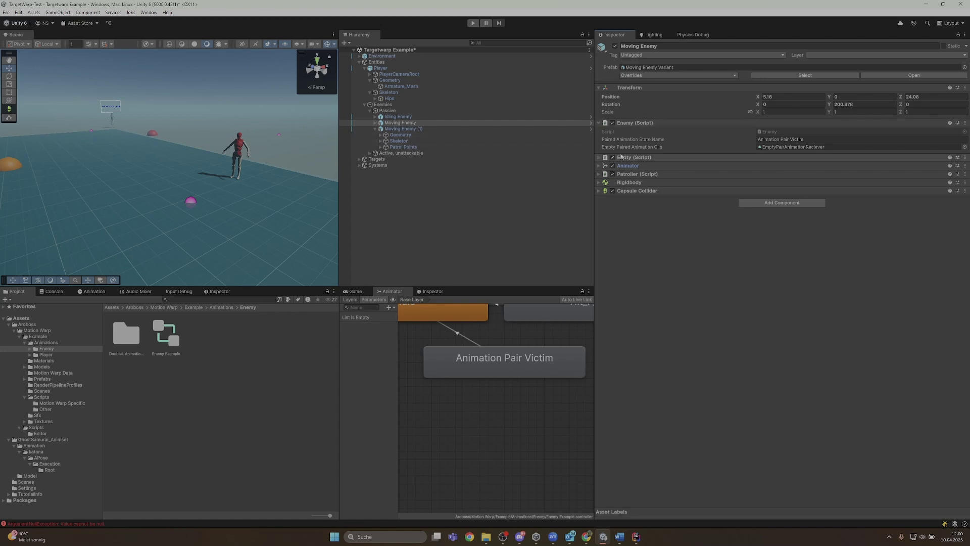
pyautogui.moveTo(61, 154); pyautogui.dragTo(526, 156, button='right')
pyautogui.moveTo(177, 154); pyautogui.dragTo(819, 164, button='right')
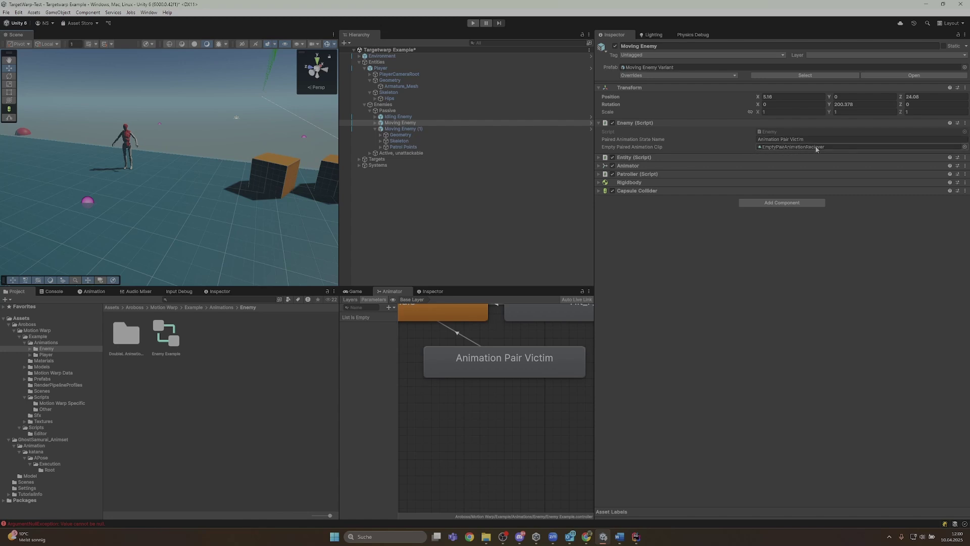
pyautogui.scroll(-2, 453, 336)
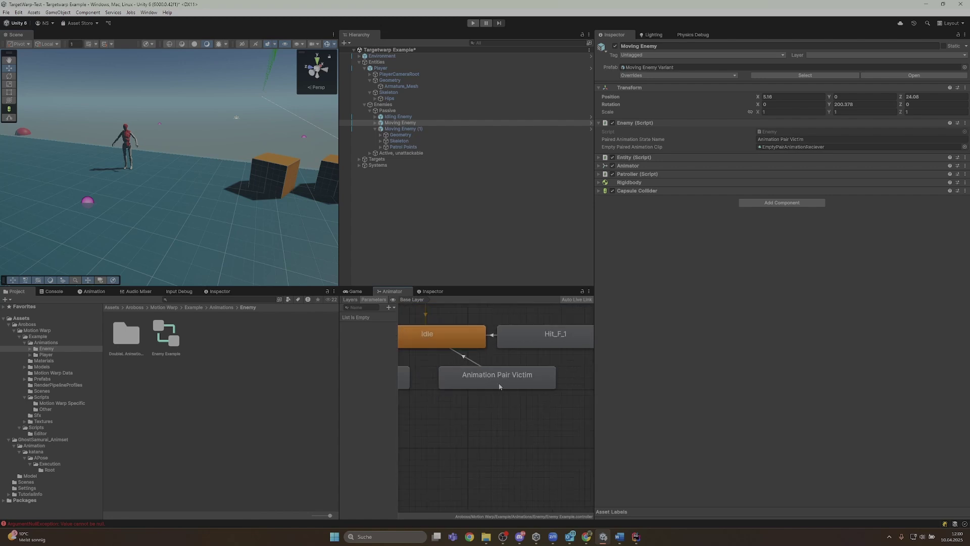
pyautogui.click(499, 387)
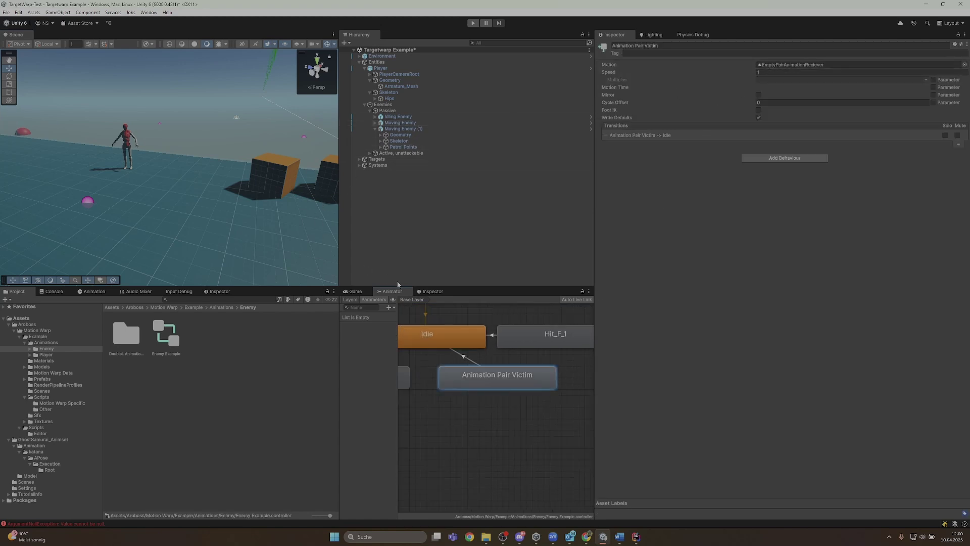
# - Dock the Animator window beside the Physics Debug window and frame the whole Enemy Example state graph
pyautogui.moveTo(399, 293); pyautogui.dragTo(735, 35)
pyautogui.scroll(-5, 743, 175)
pyautogui.moveTo(736, 173); pyautogui.dragTo(781, 236, button='middle')
pyautogui.scroll(3, 780, 231)
pyautogui.moveTo(776, 179); pyautogui.dragTo(788, 214, button='middle')
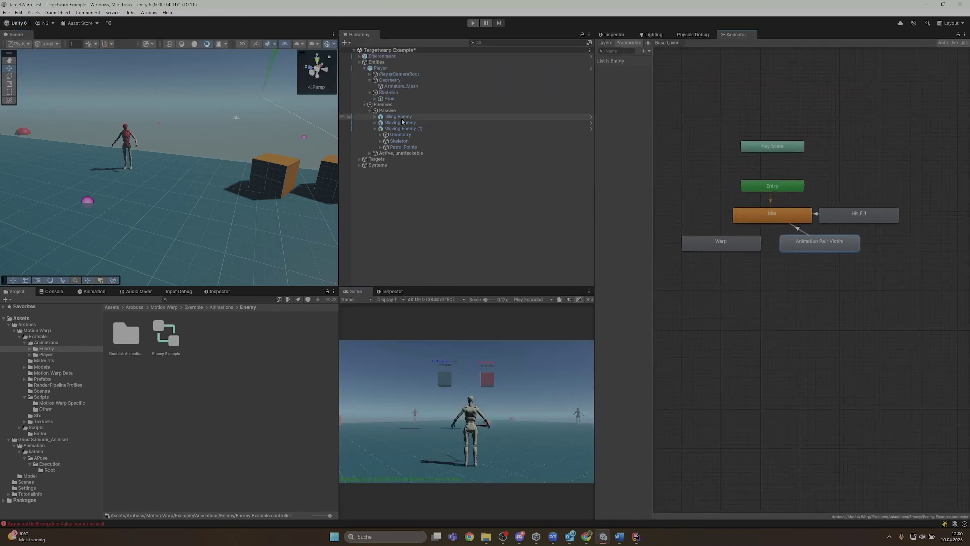
# - Run the scene with Moving Enemy (1) selected, attack it with a paired finisher, and pause during its Animation Pair Victim state
pyautogui.click(127, 142)
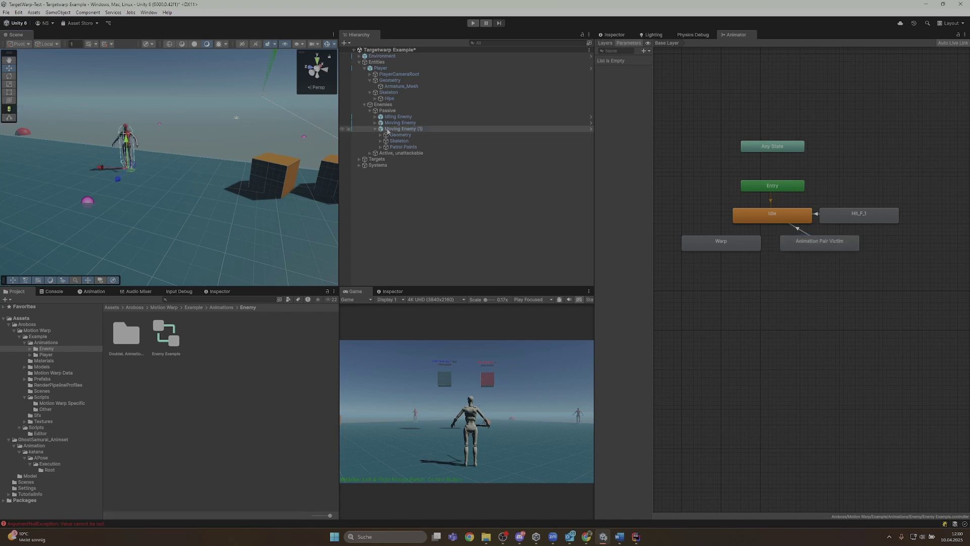
pyautogui.click(473, 23)
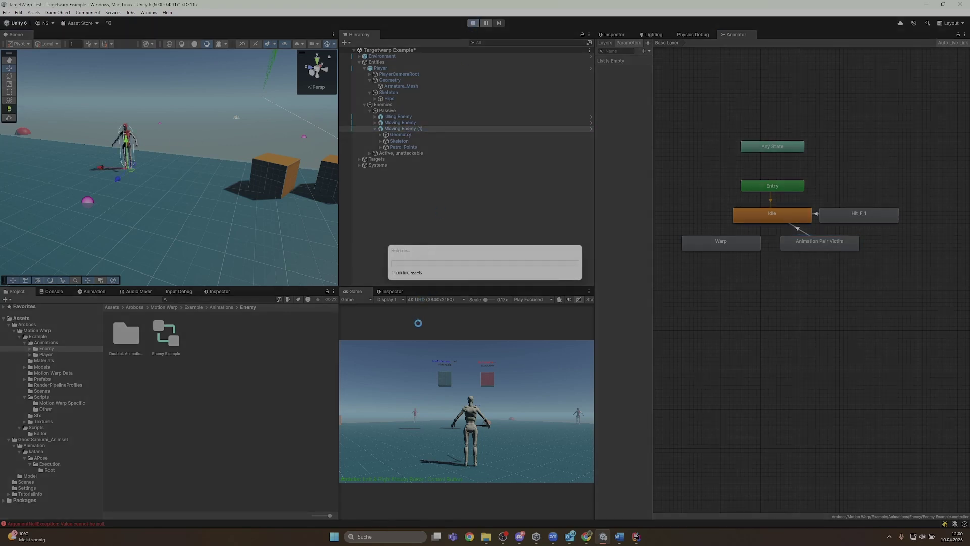
pyautogui.press('w')
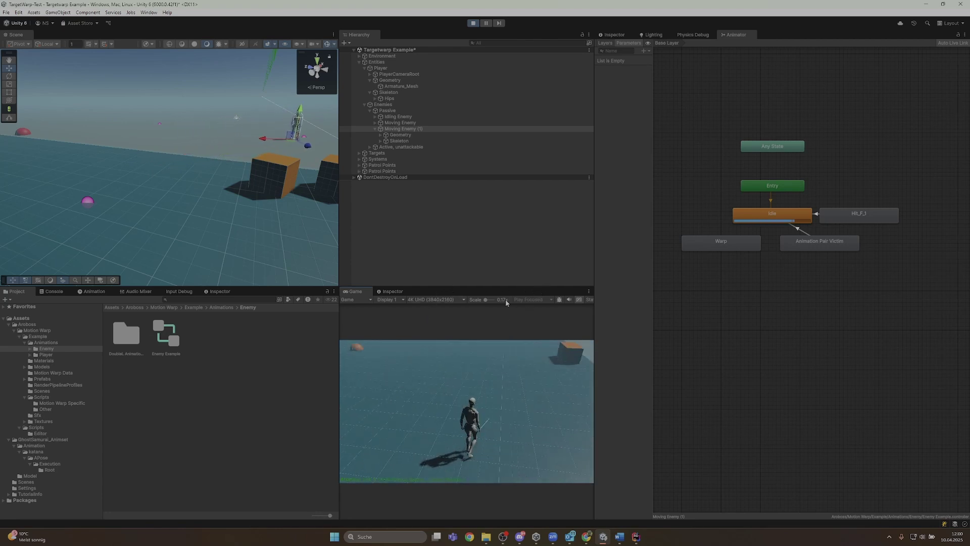
pyautogui.press('ctrl')
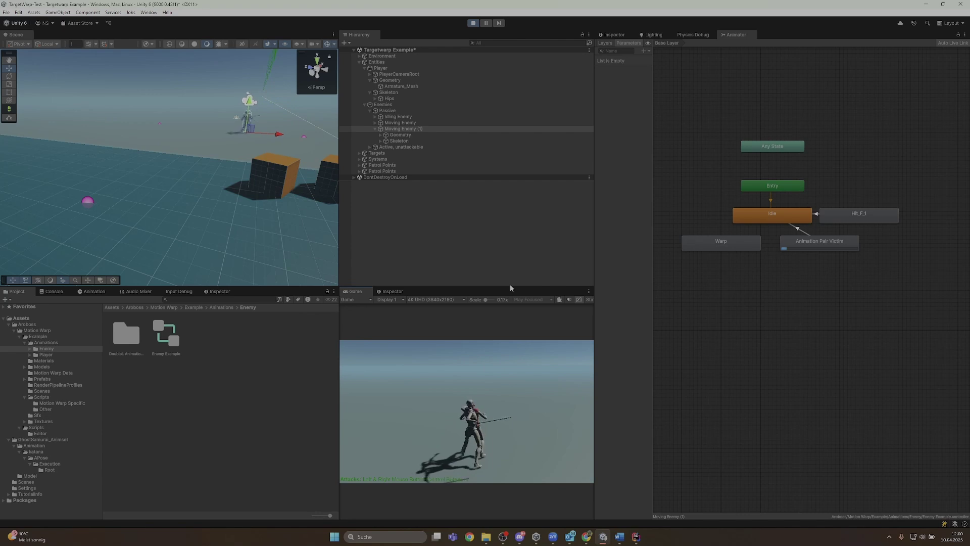
pyautogui.press('super')
pyautogui.click(486, 24)
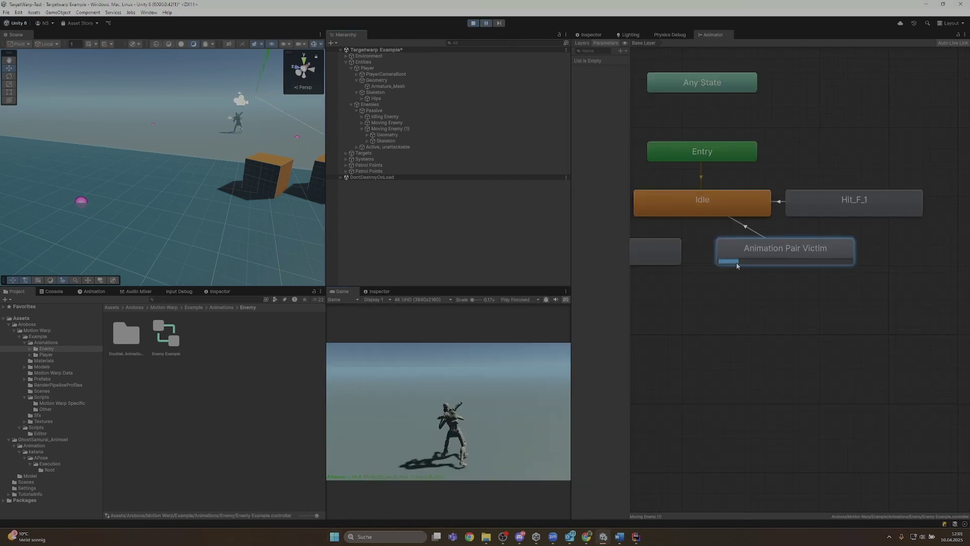
# - Check the Animation Pair Victim state's playback in the graph and dock the Animator window back beside the Game view
pyautogui.scroll(-3, 765, 256)
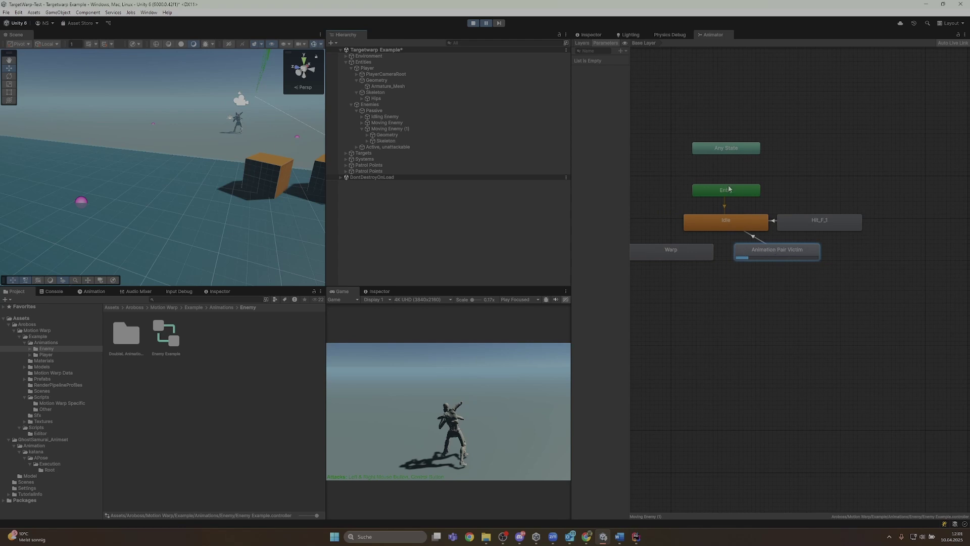
pyautogui.scroll(3, 753, 251)
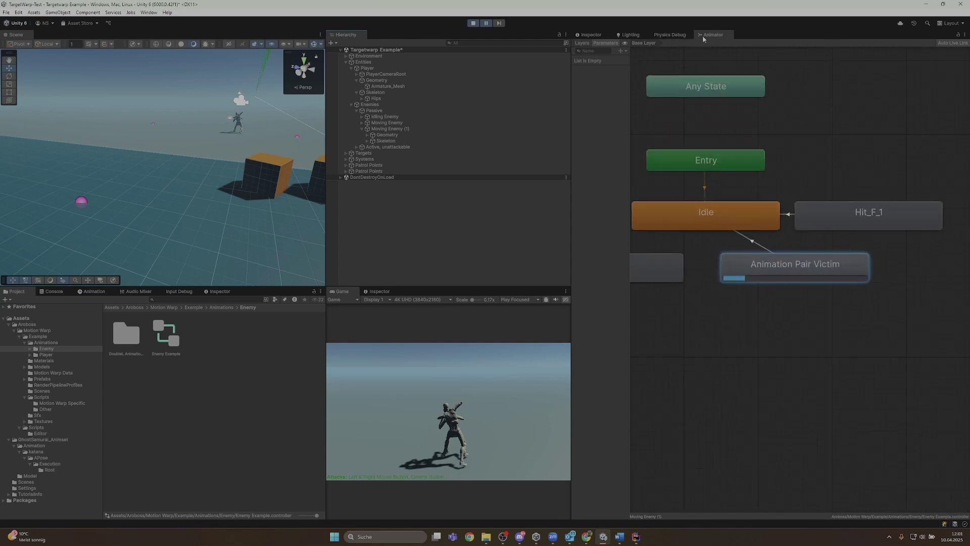
pyautogui.moveTo(703, 38); pyautogui.dragTo(422, 292)
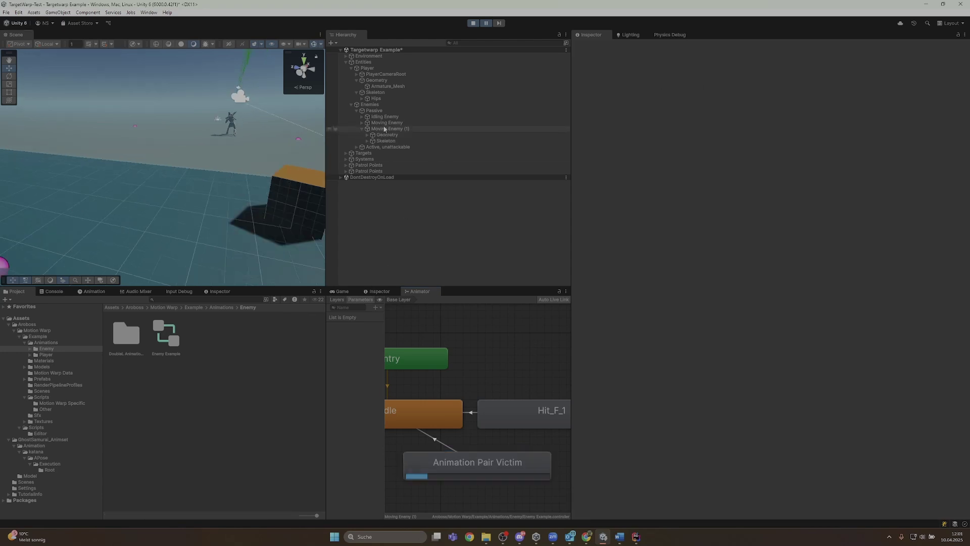
# - Examine Moving Enemy (1)'s Enemy and Animator components and view the paused attacker and victim up close in the scene
pyautogui.click(386, 129)
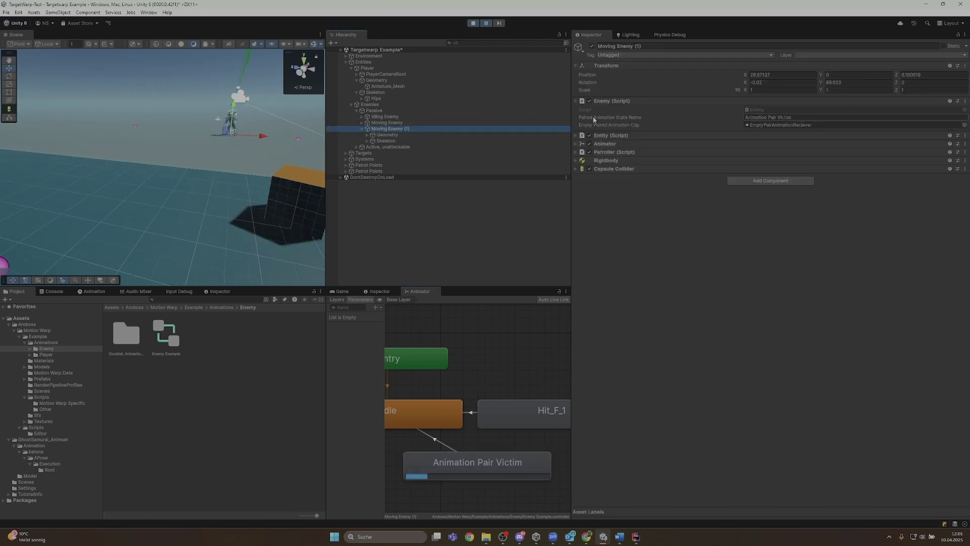
pyautogui.click(615, 144)
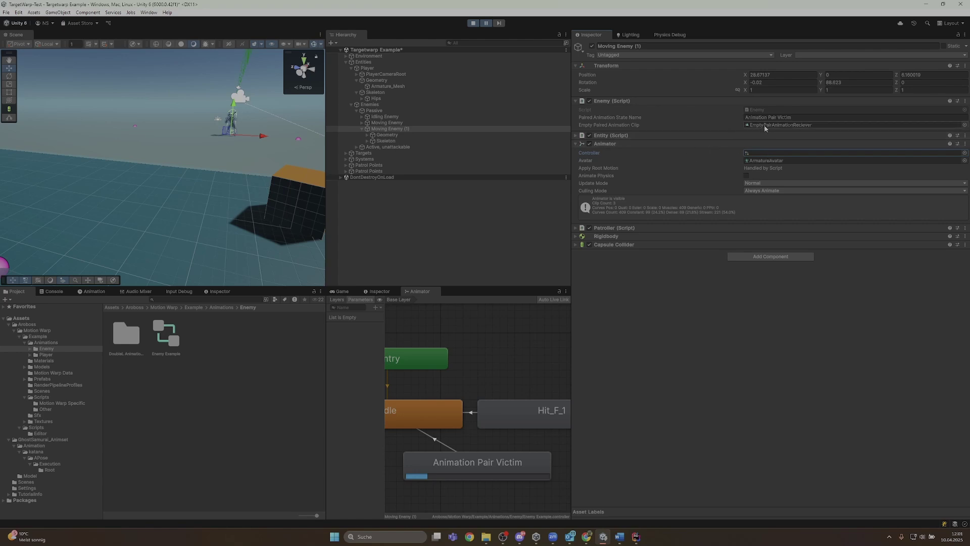
pyautogui.press('w')
pyautogui.moveTo(223, 174); pyautogui.dragTo(306, 152, button='right')
pyautogui.press('a')
pyautogui.press('d')
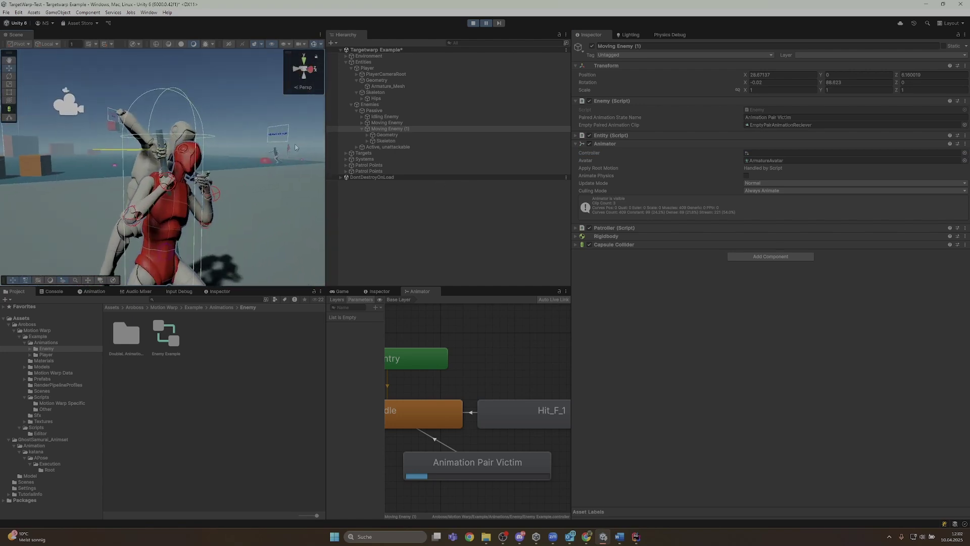